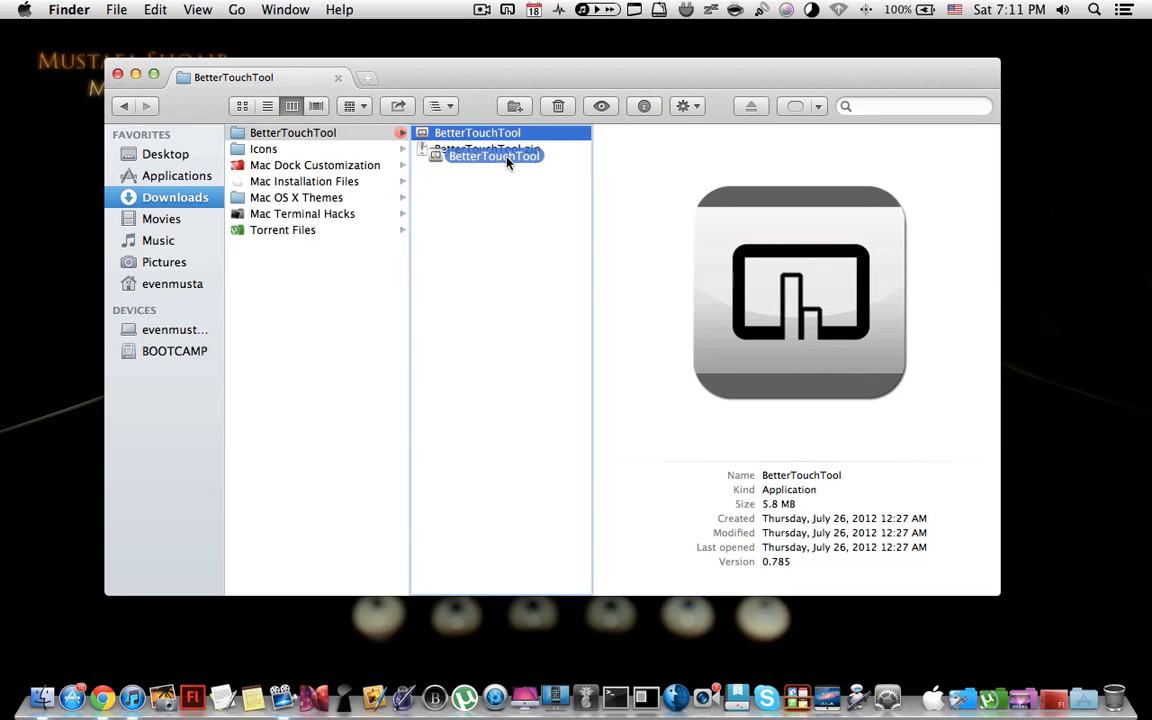
Step: Minimize the BetterTouchTool folder window and check the Applications folder for the installed app
left_click(117, 74)
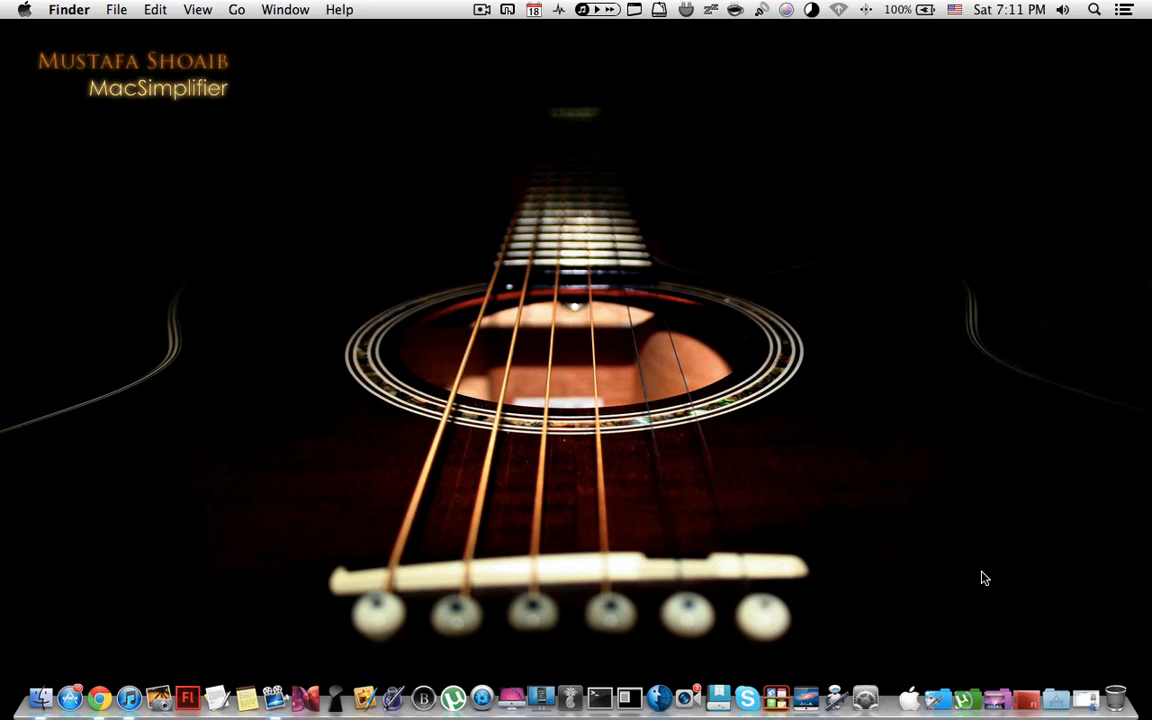
left_click(1056, 698)
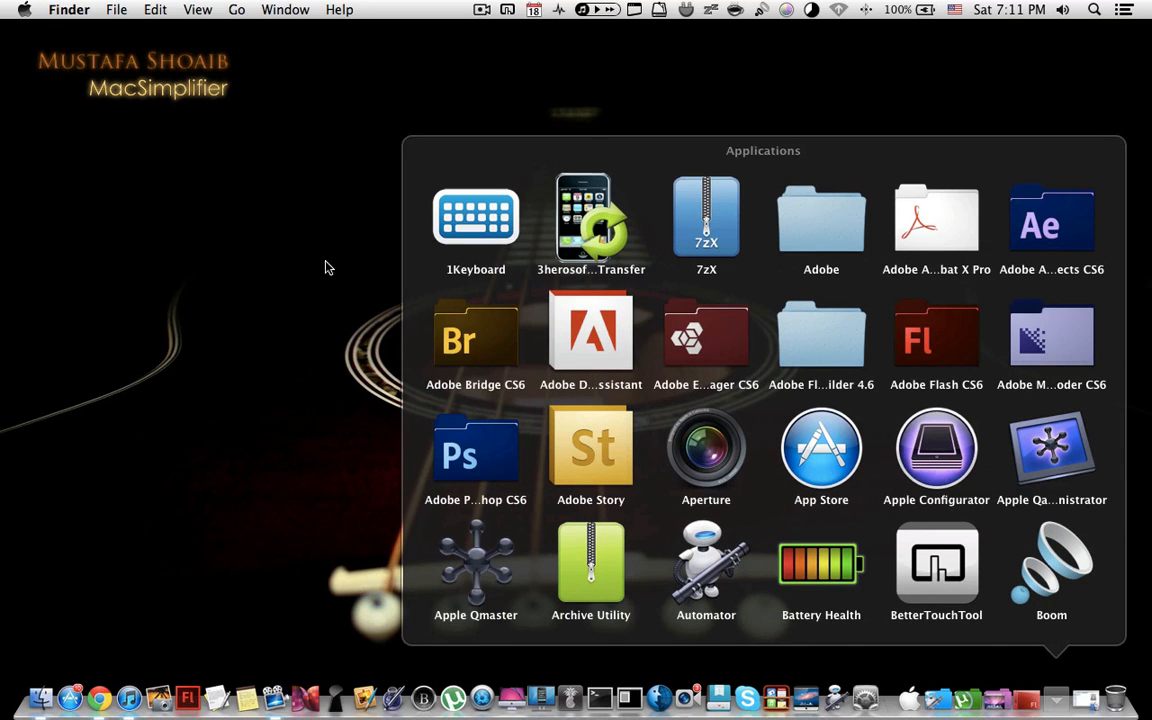
left_click(300, 225)
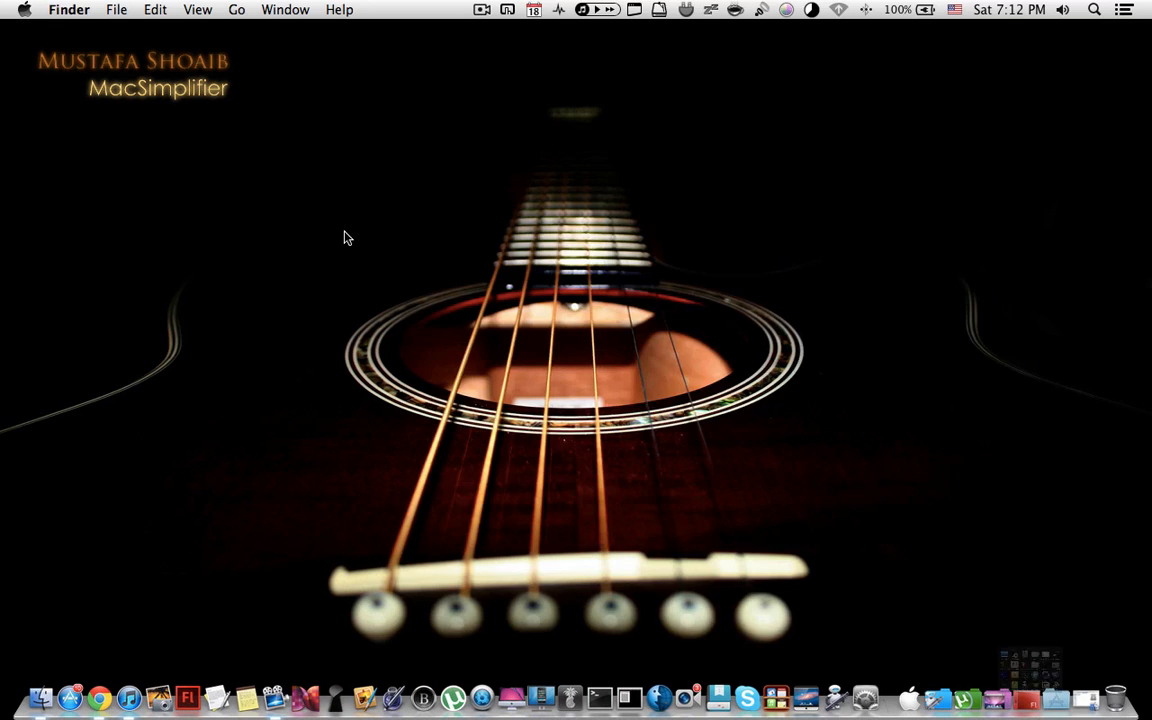
Step: Open the BetterTouchTool preferences and delete the global Magic Mouse gesture Single Finger Tap
left_click(507, 10)
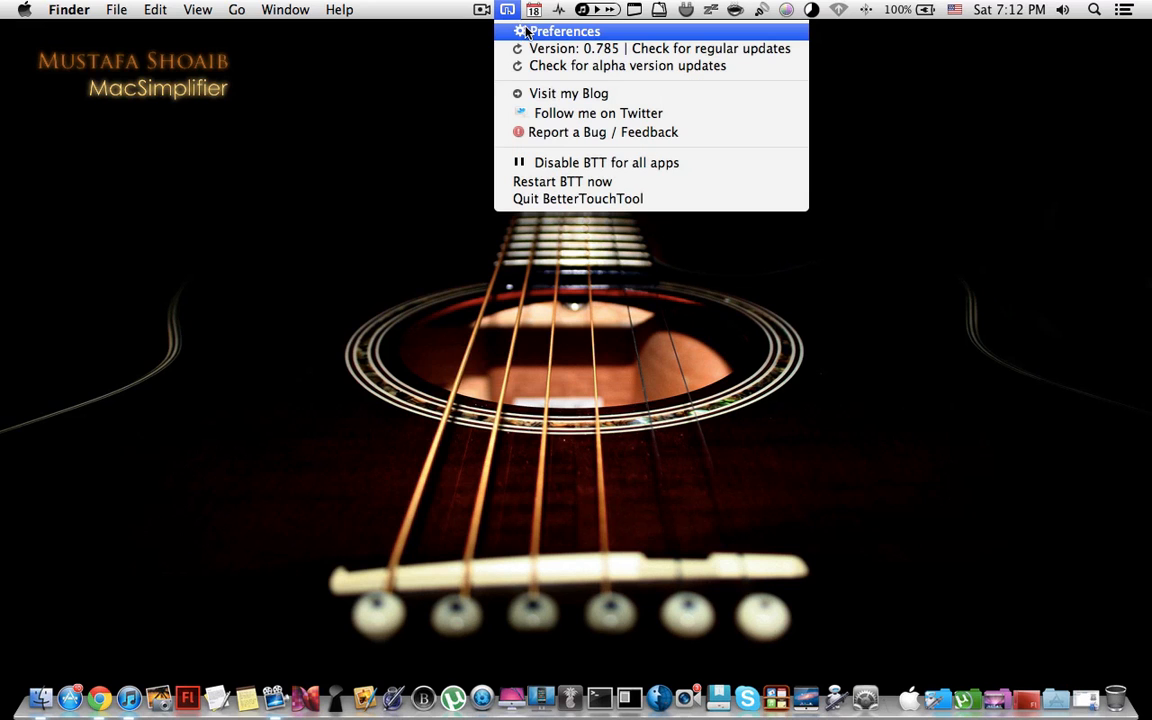
left_click(526, 32)
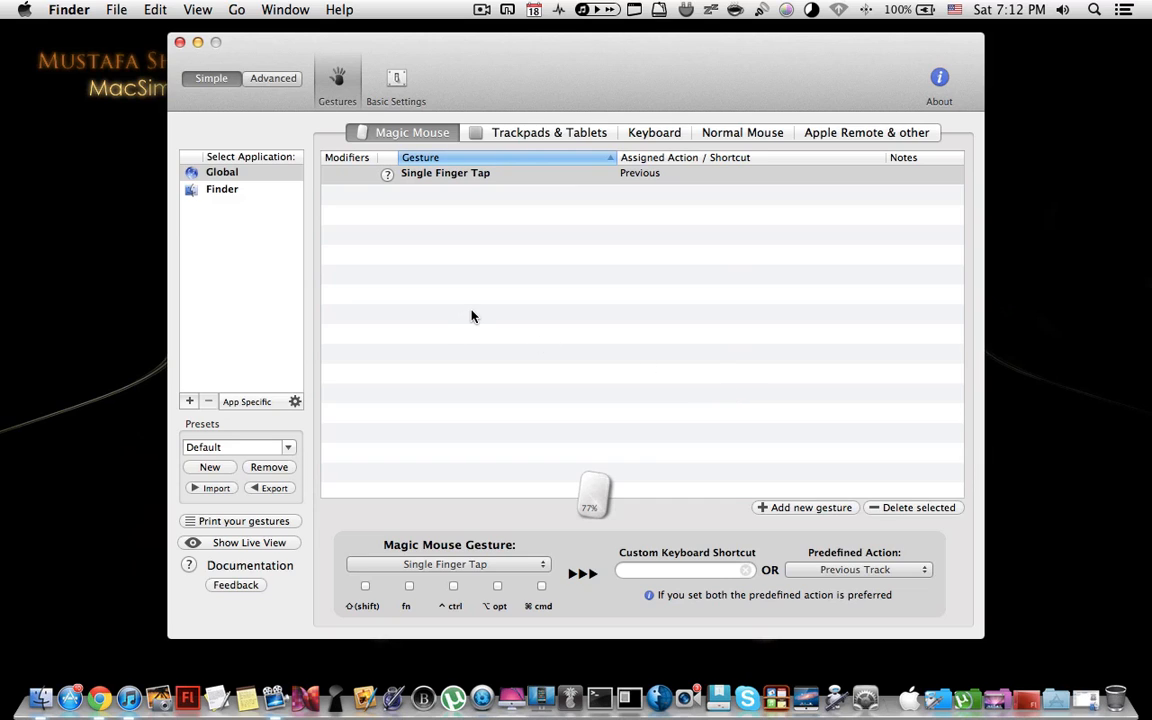
left_click(515, 177)
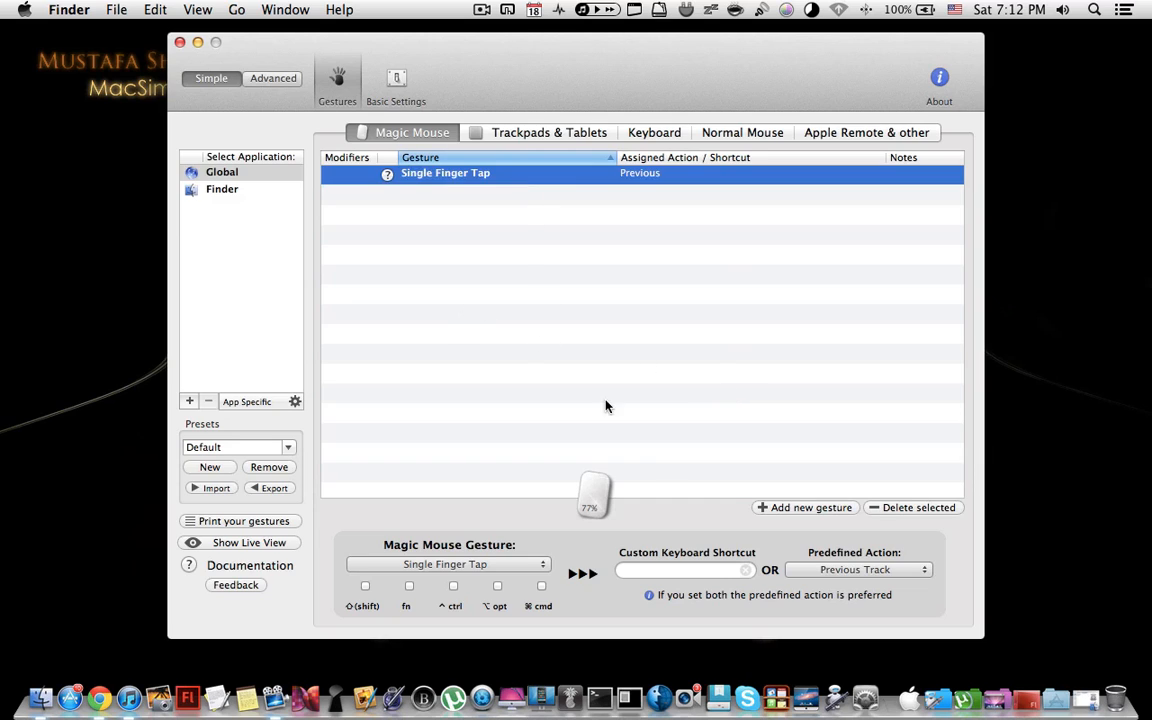
left_click(888, 510)
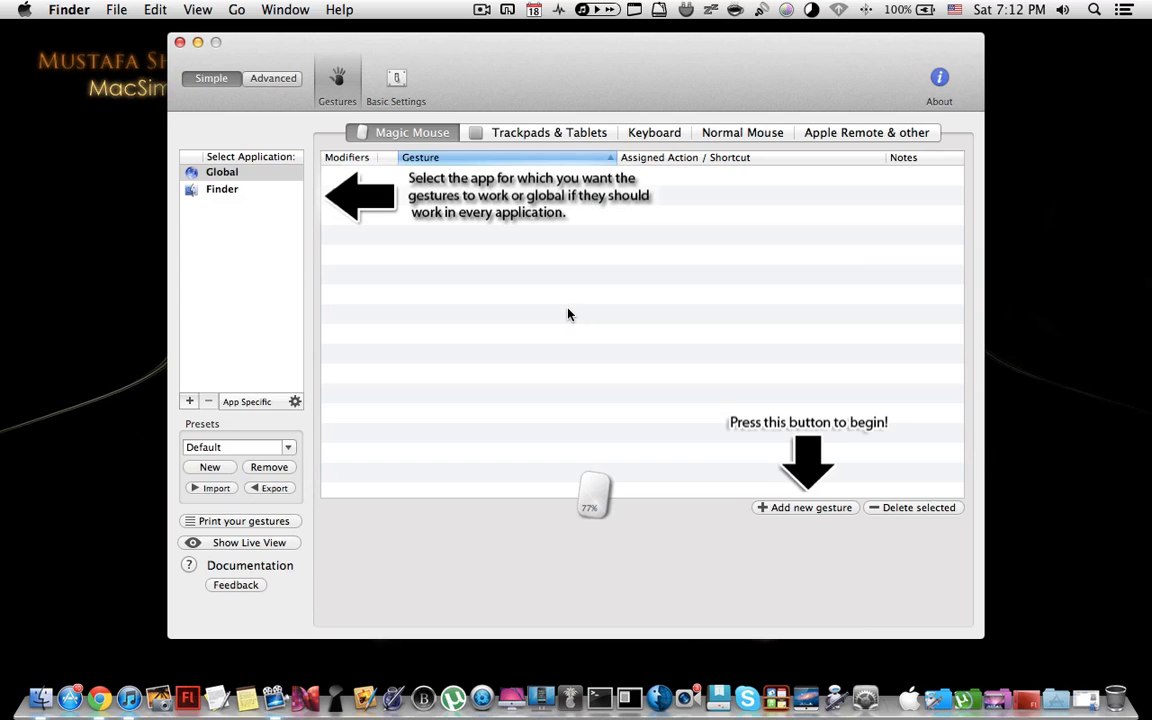
Step: Add a Magic Mouse Single Finger Tap gesture for Finder and assign it the custom keyboard shortcut ⌘M
left_click(239, 196)
left_click(773, 509)
left_click(530, 566)
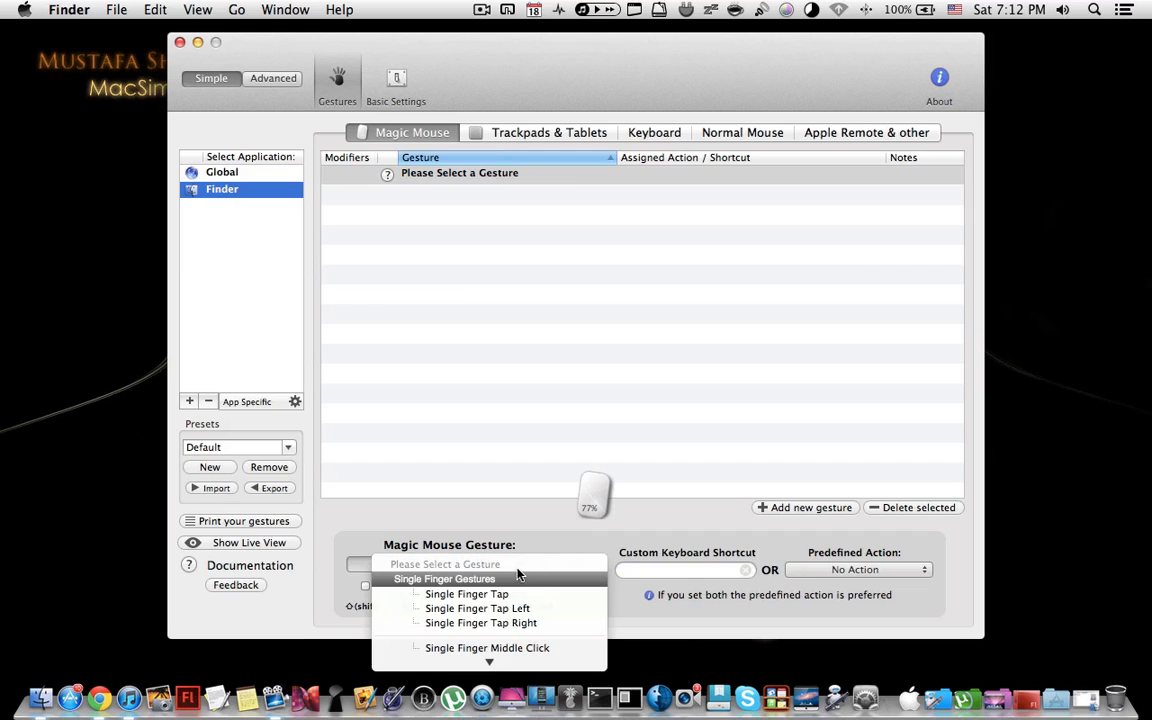
left_click(484, 596)
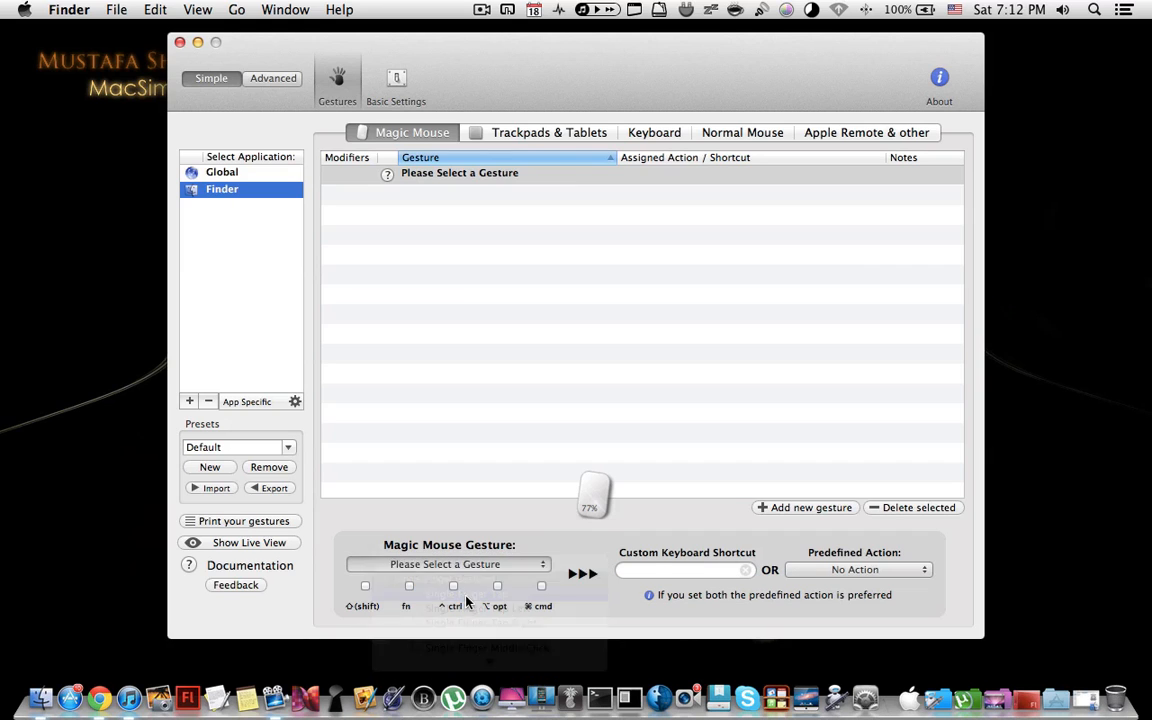
left_click(655, 570)
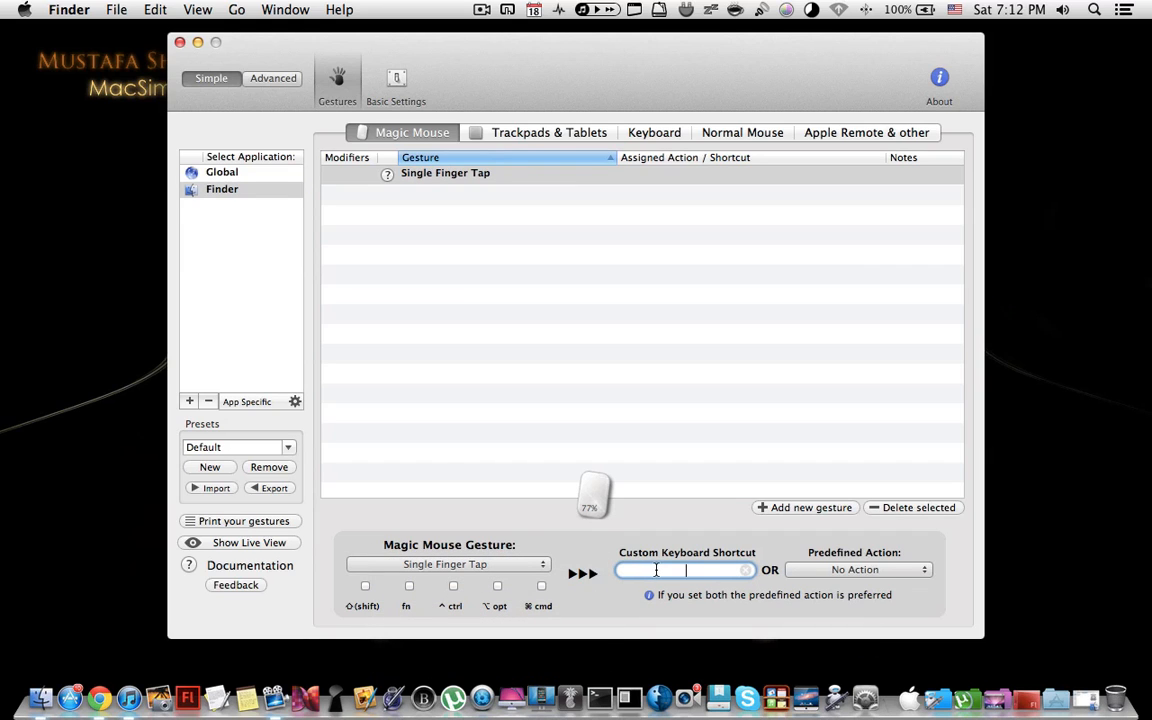
key("super+m")
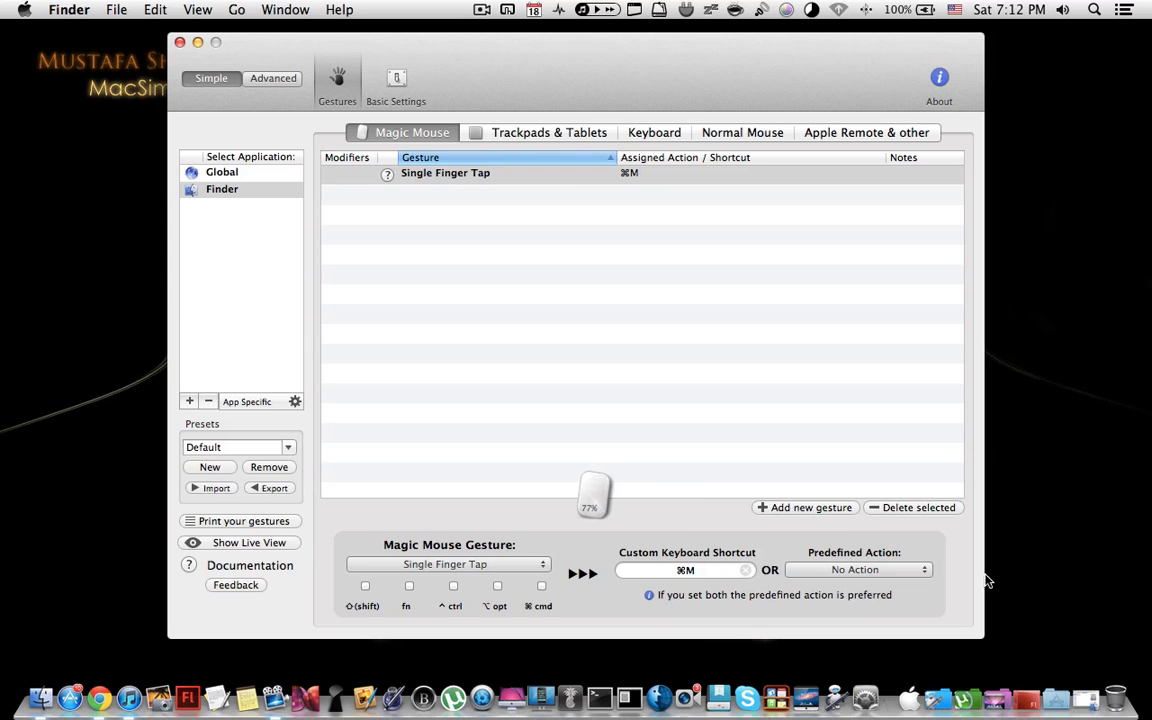
Step: Test the Finder gesture by restoring the BetterTouchTool folder window, minimizing it with ⌘M, and returning to the preferences
left_click(1086, 697)
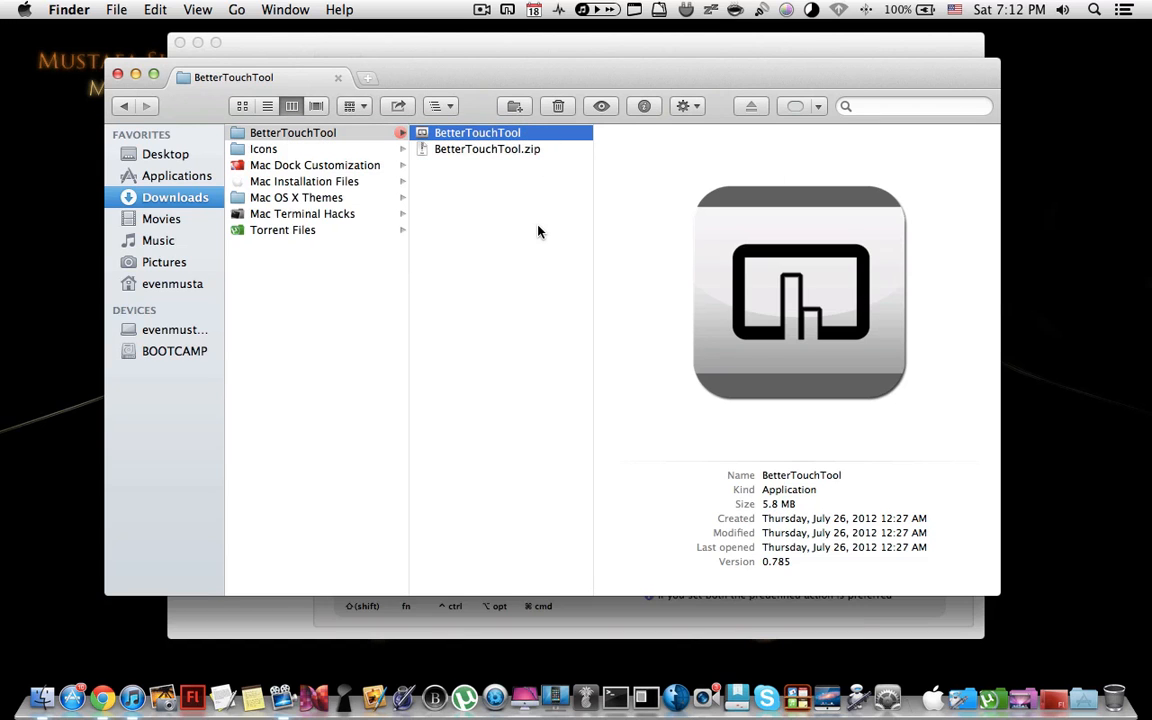
key("super+m")
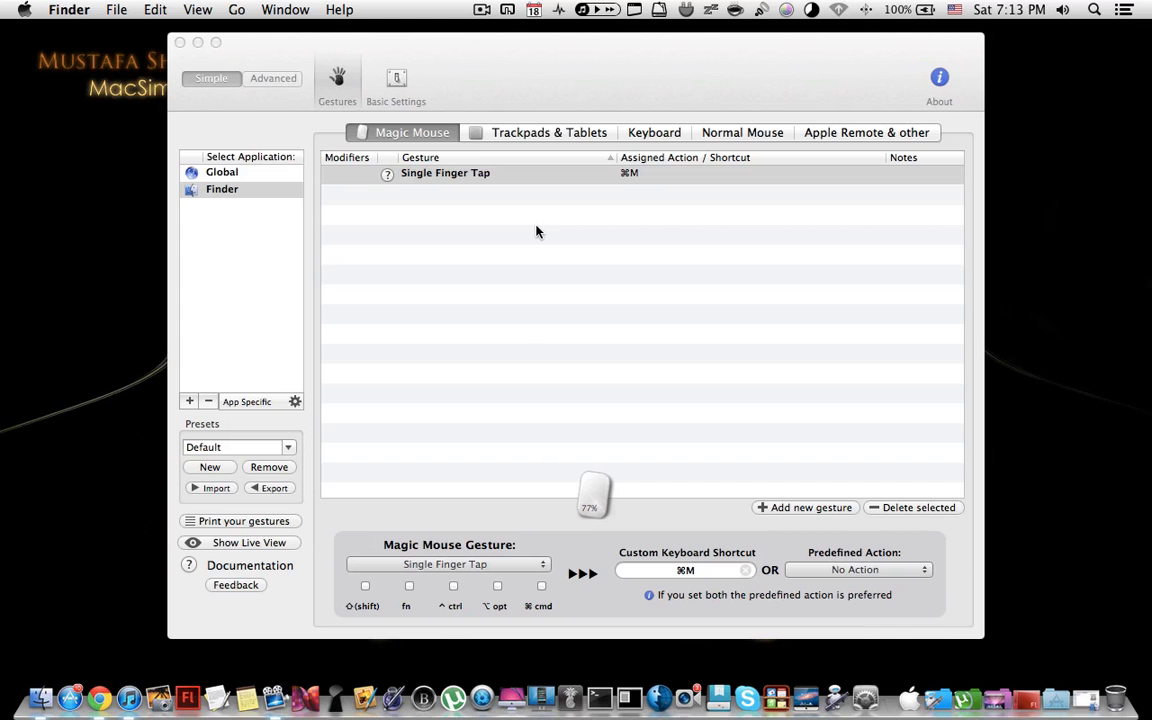
left_click(585, 87)
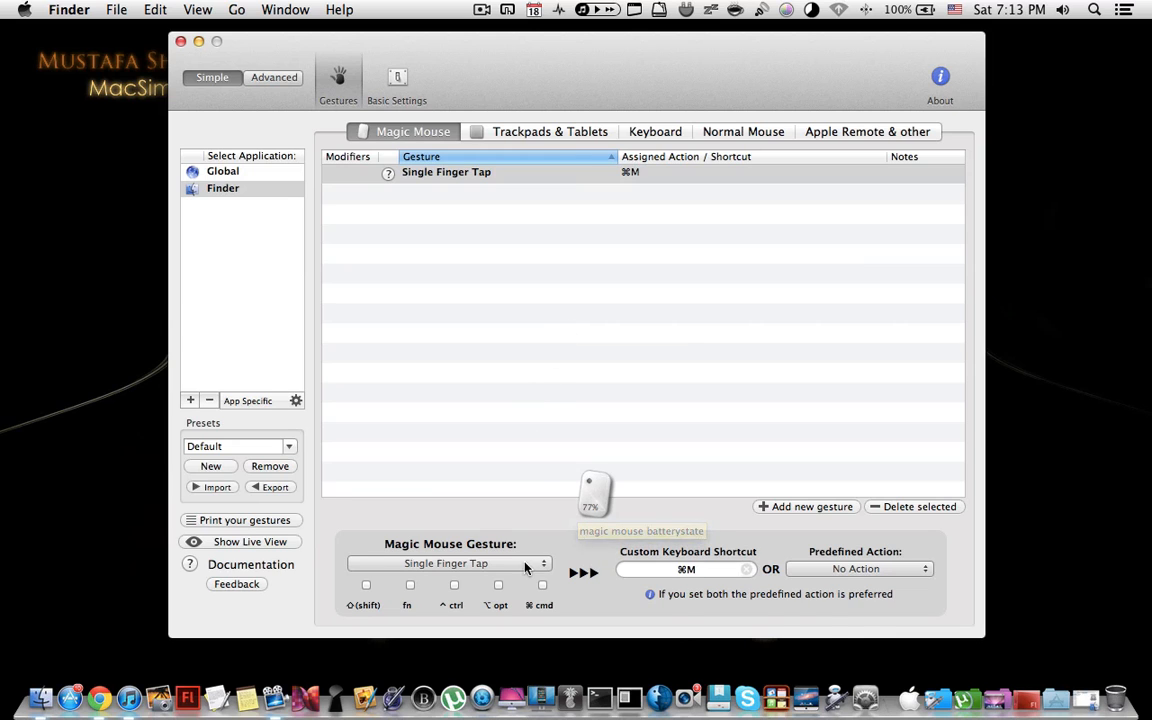
Step: Restore the folder window, examine the keyboard shortcuts of Finder's File commands, and minimize the window again
left_click(1079, 691)
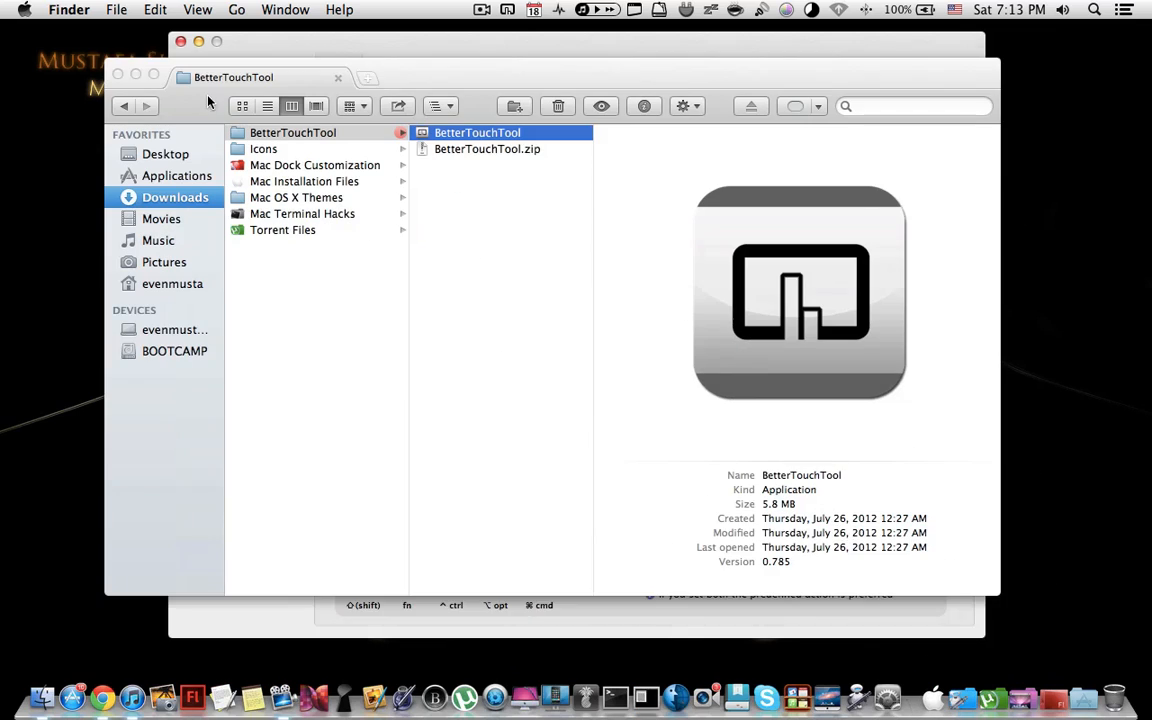
left_click(109, 9)
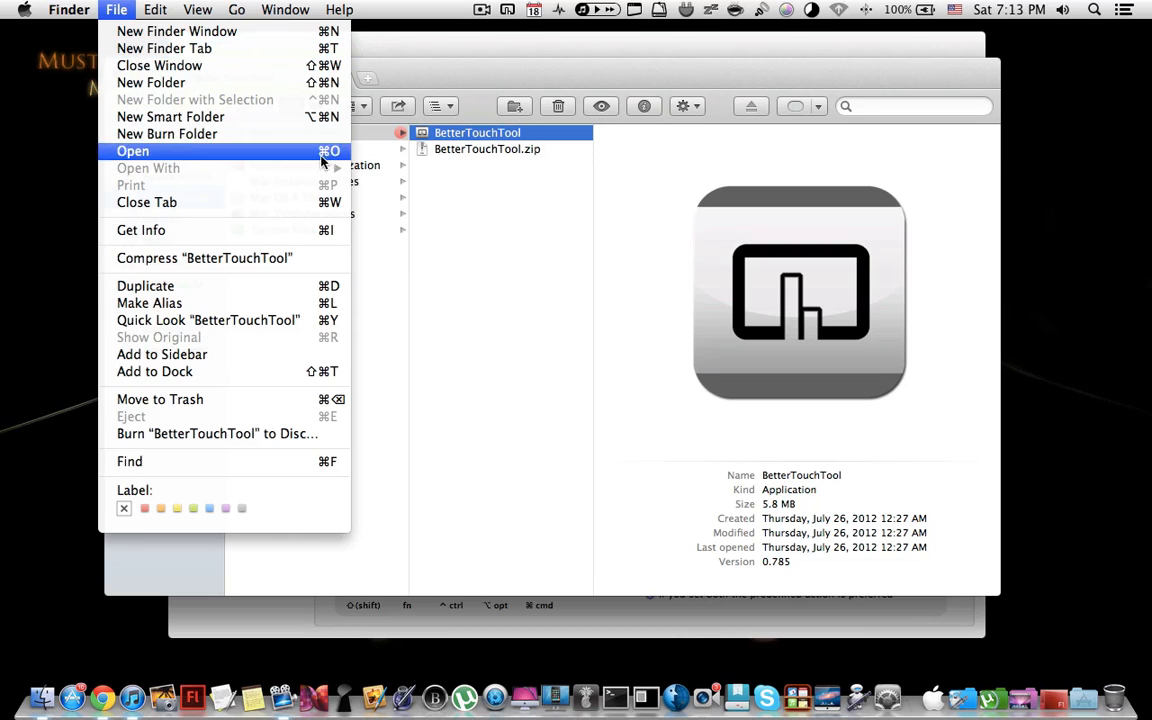
left_click(105, 10)
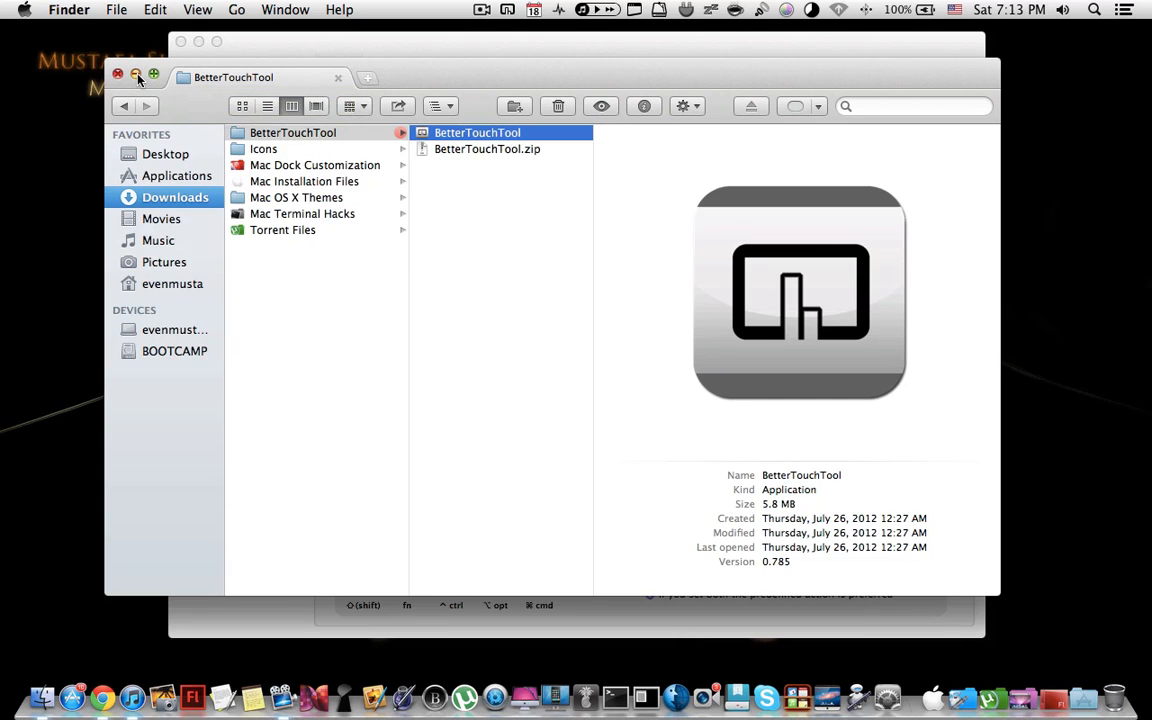
left_click(118, 74)
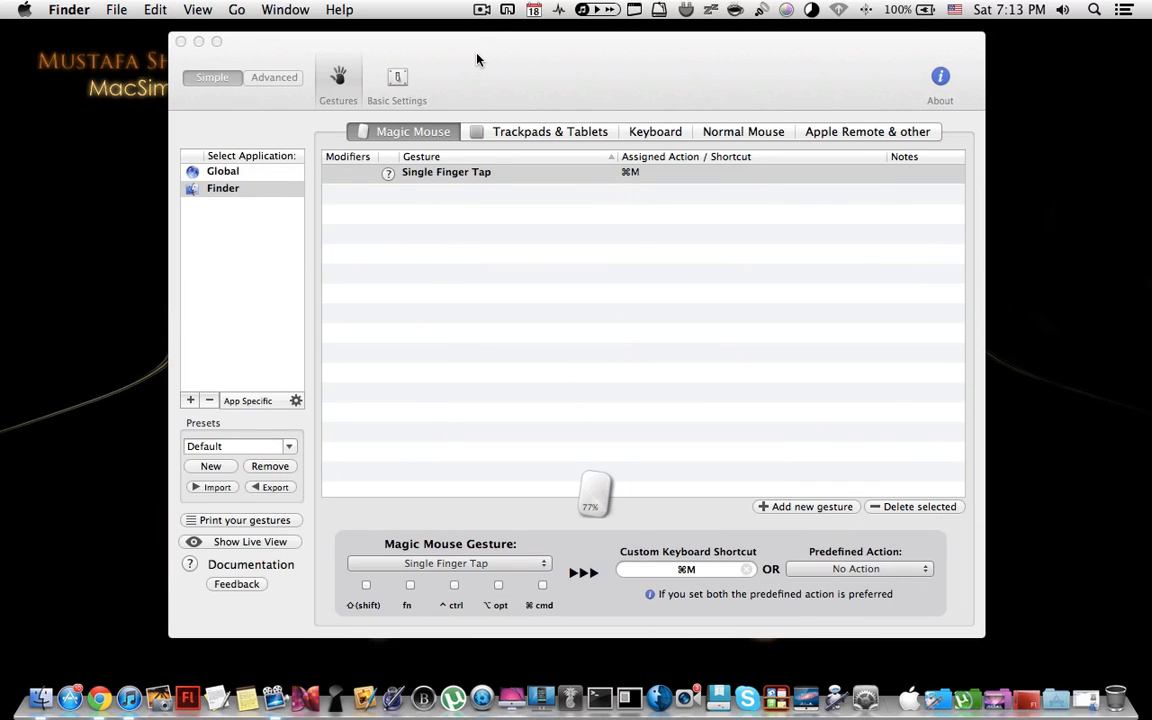
left_click(477, 60)
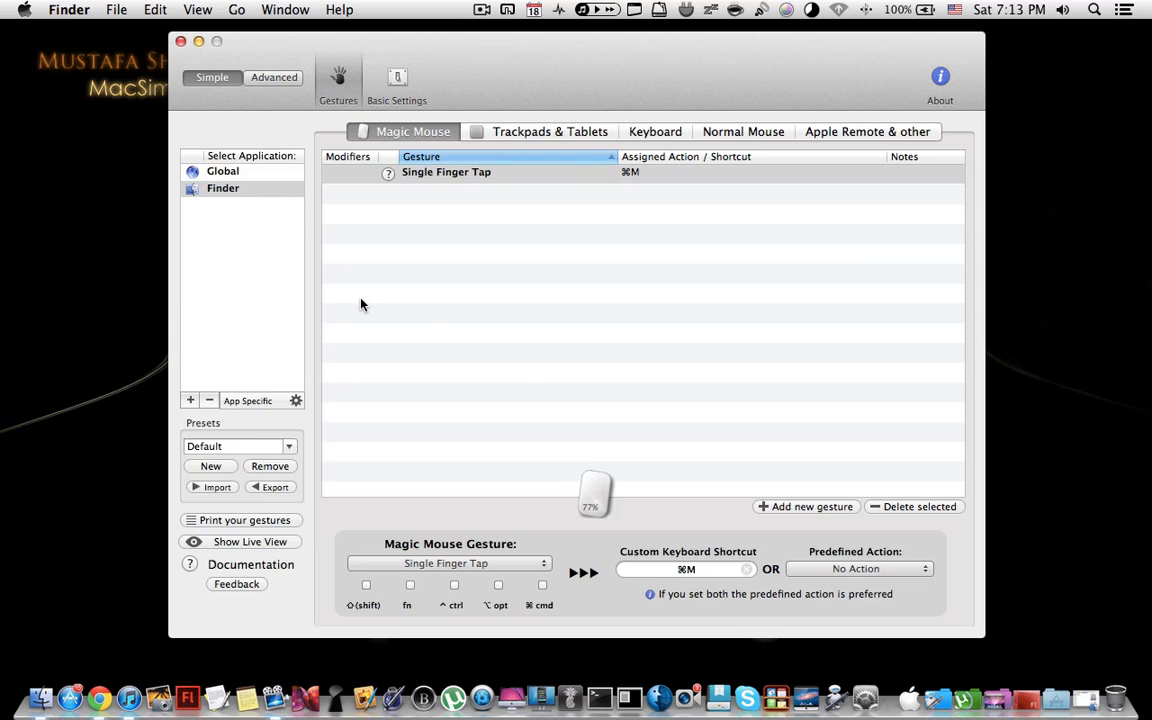
Step: Add iTunes from the Applications folder to the list of applications with their own gestures
left_click(265, 273)
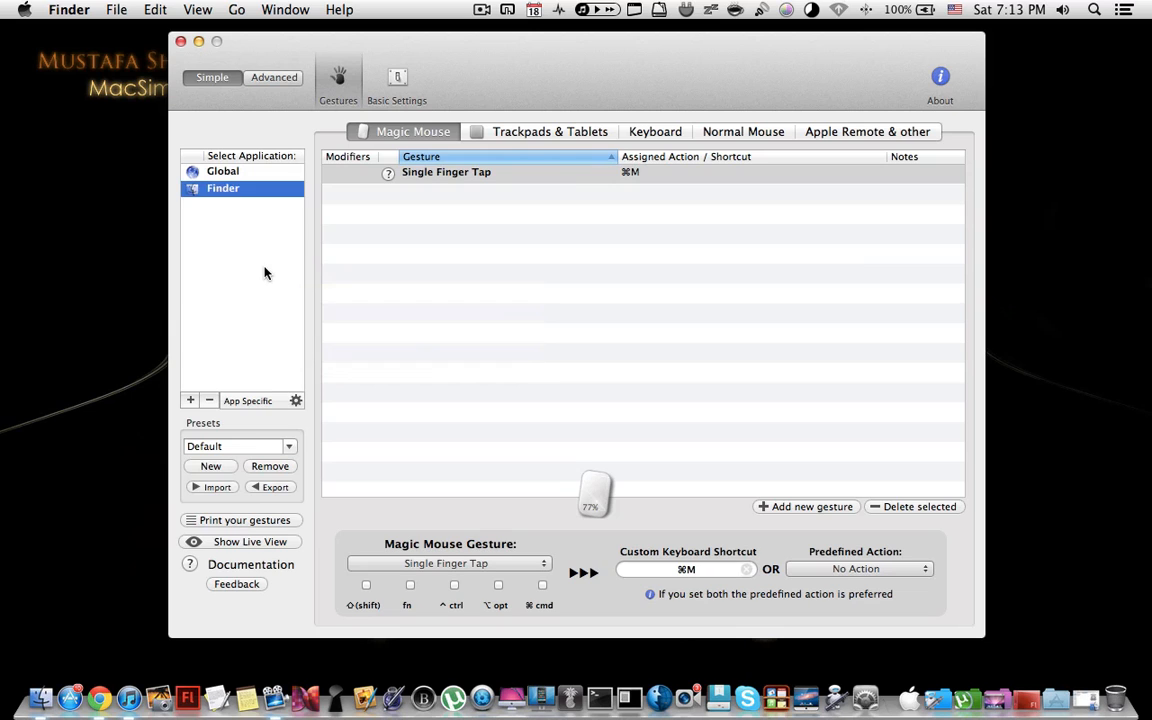
left_click(191, 401)
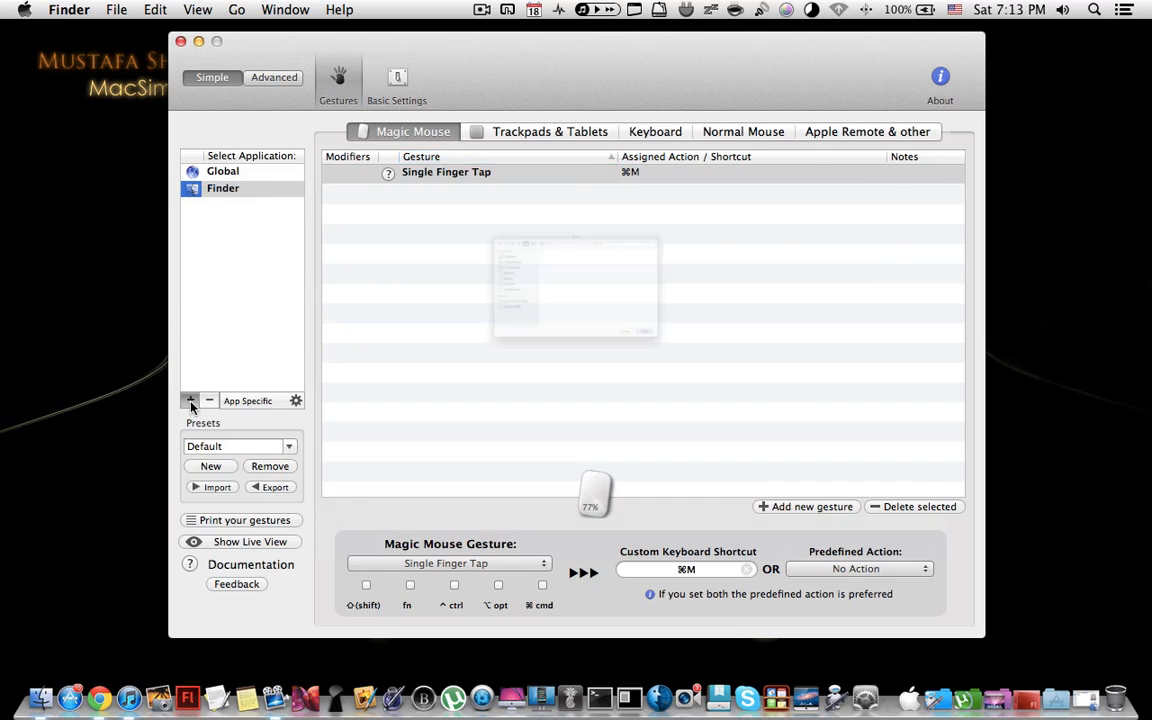
left_click(342, 195)
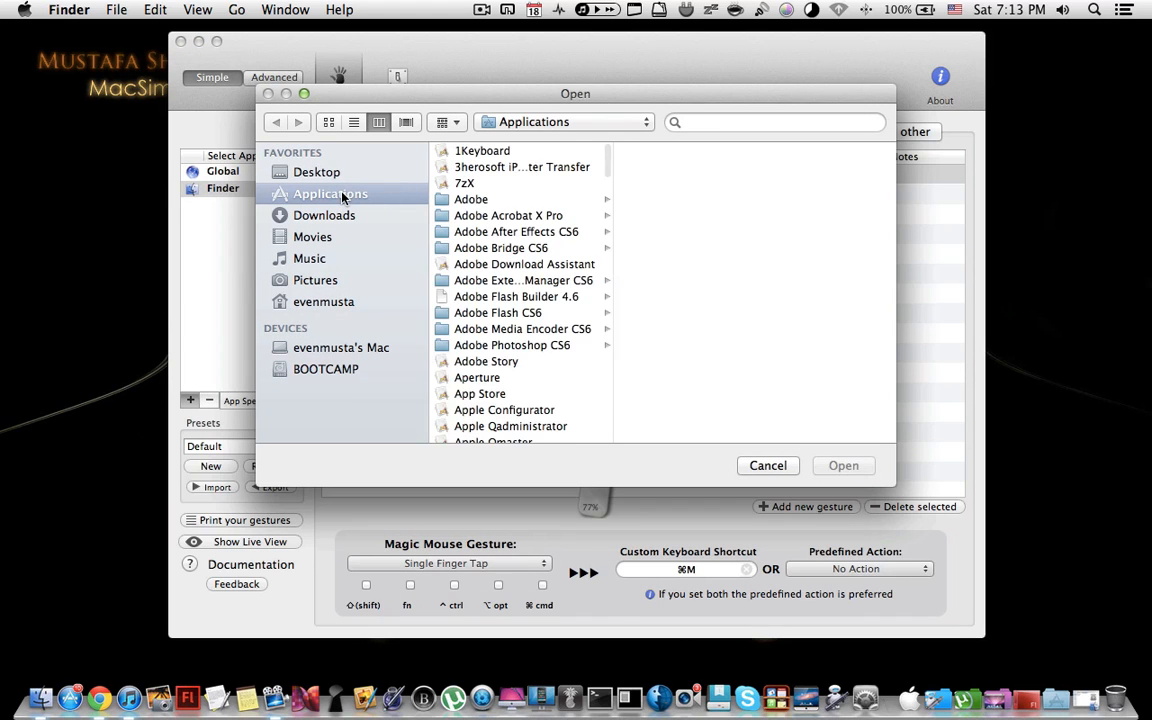
scroll(515, 245, "down", 10)
scroll(515, 245, "down", 15)
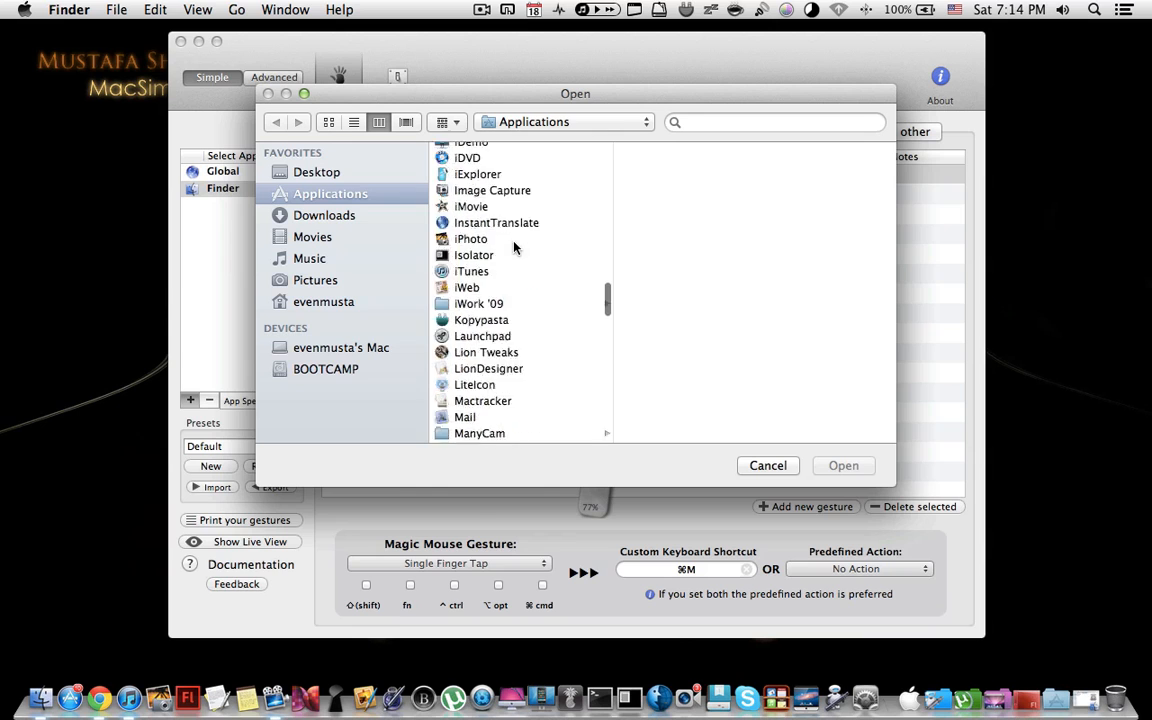
scroll(515, 245, "up", 8)
scroll(515, 245, "up", 1)
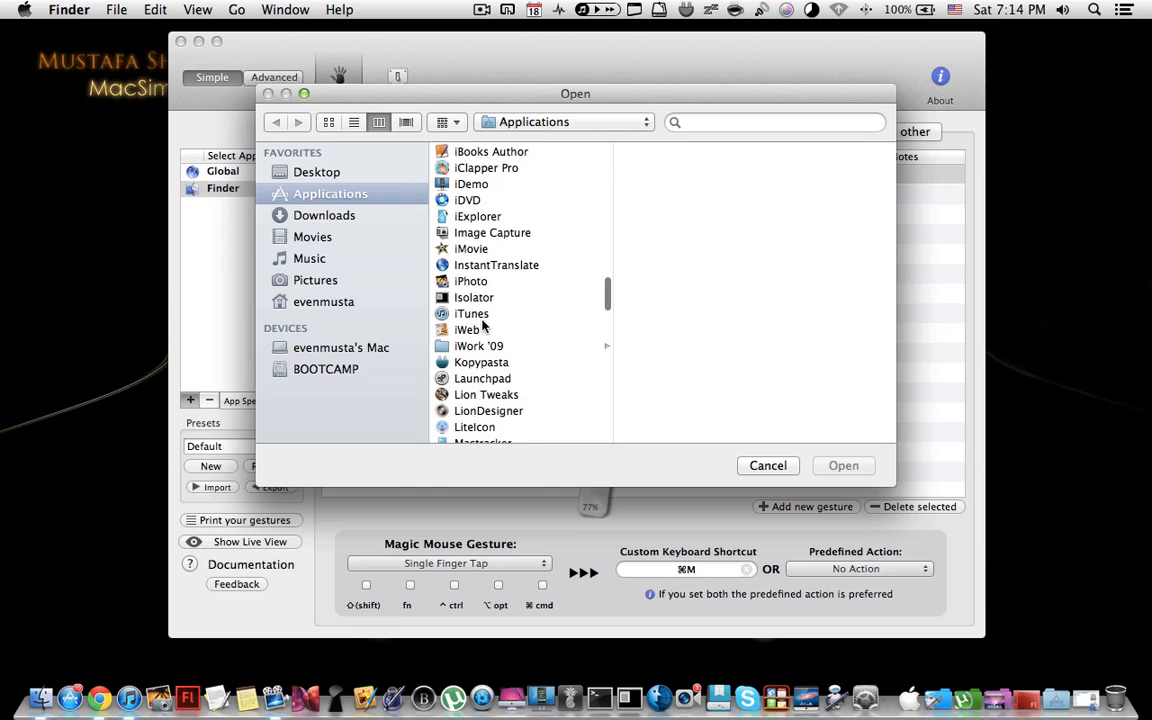
left_click(472, 313)
left_click(843, 466)
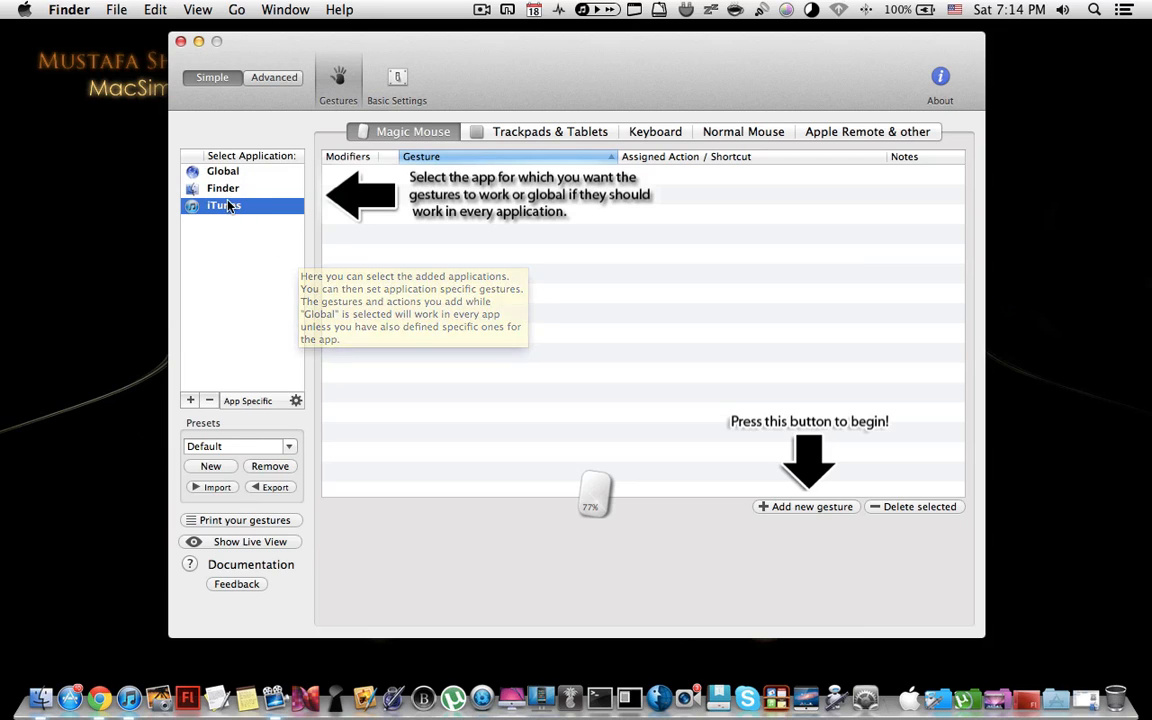
Step: Add a Magic Mouse Single Finger Swipe Left gesture for iTunes and assign it the predefined action Previous Track
left_click(803, 508)
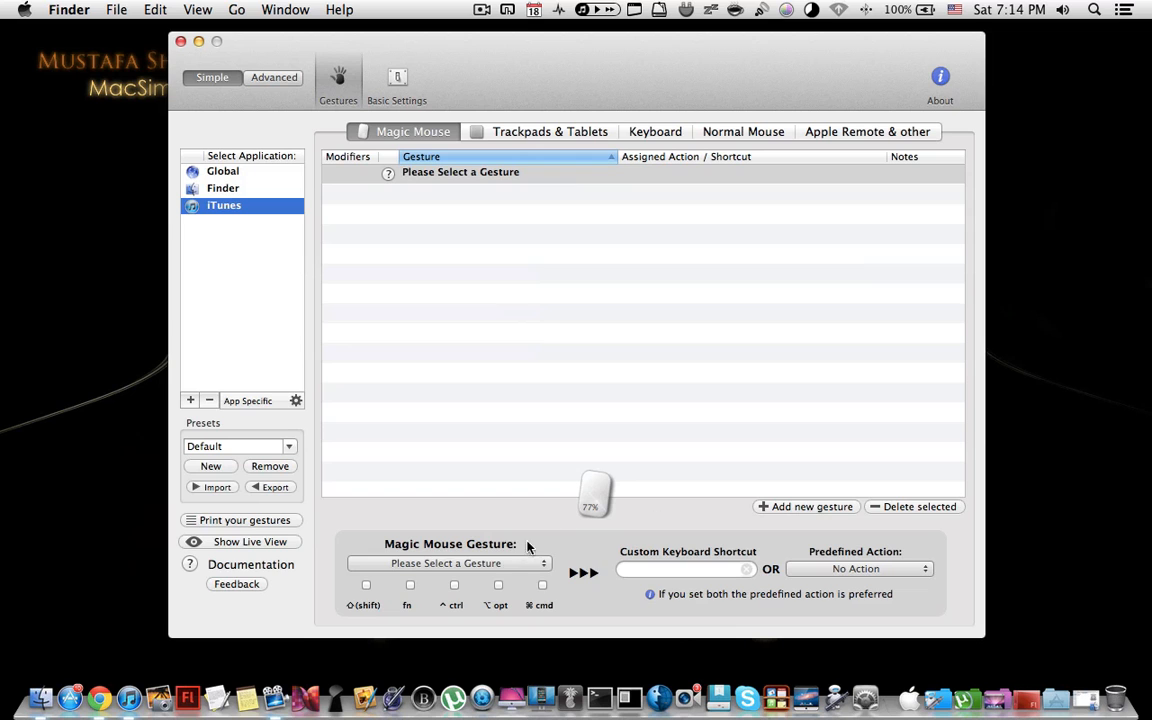
left_click(484, 564)
scroll(507, 512, "down", 8)
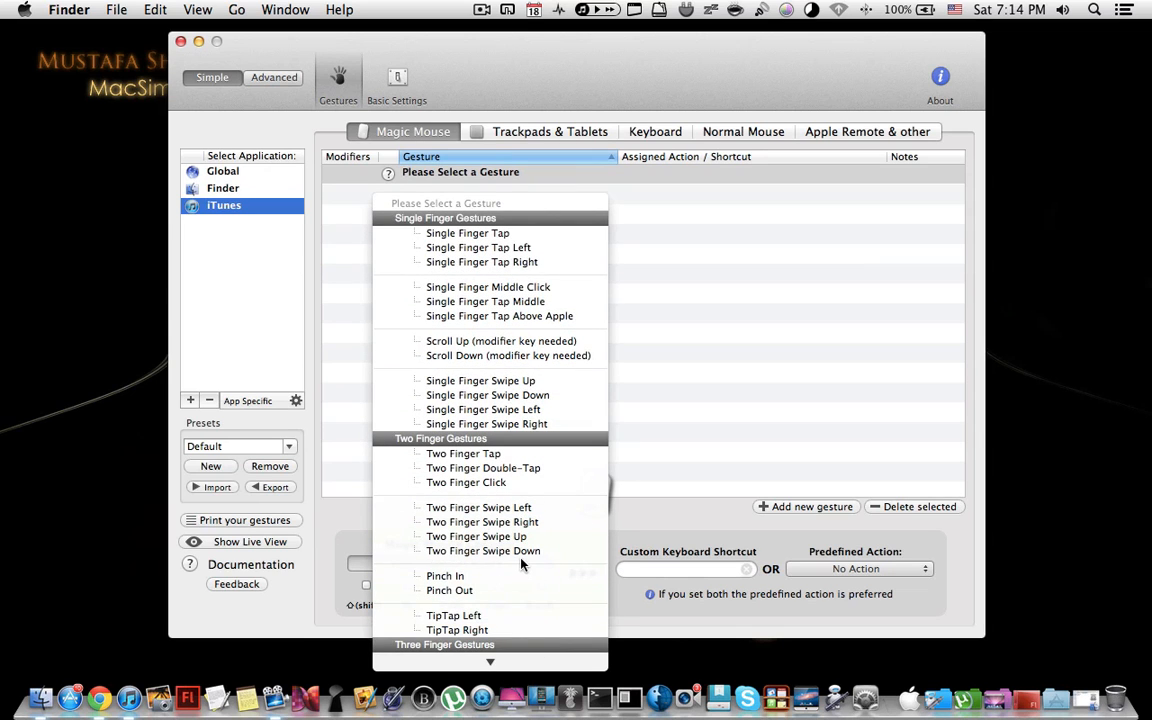
left_click(505, 412)
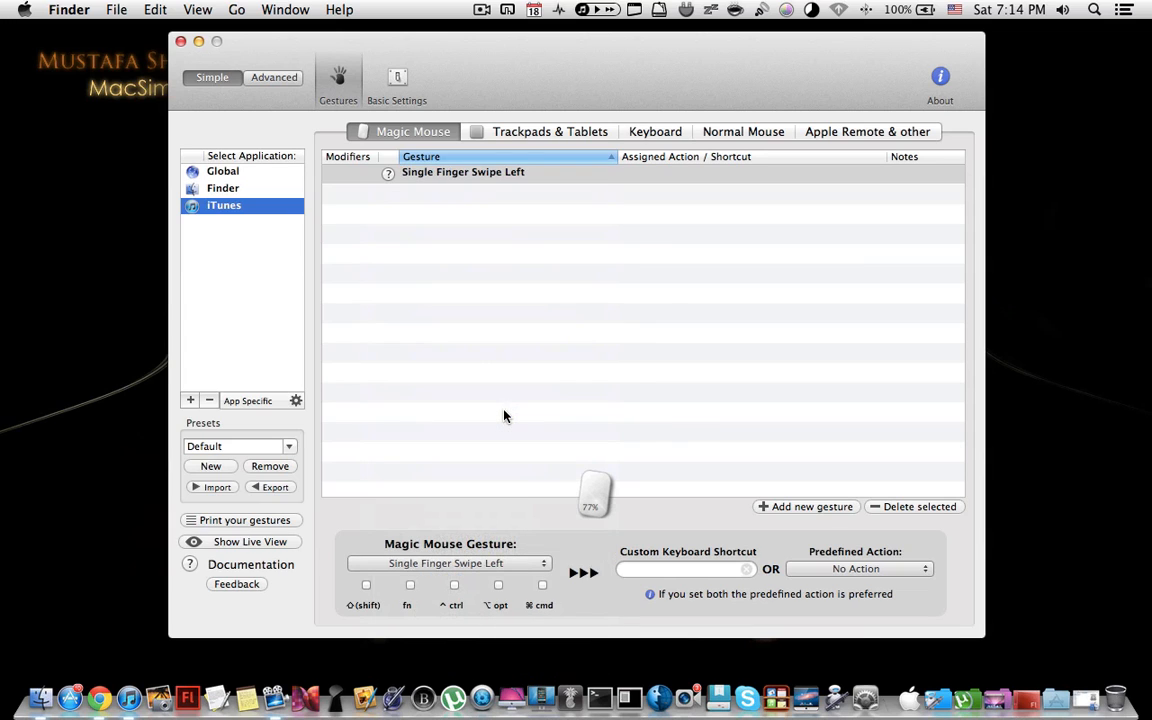
left_click(828, 570)
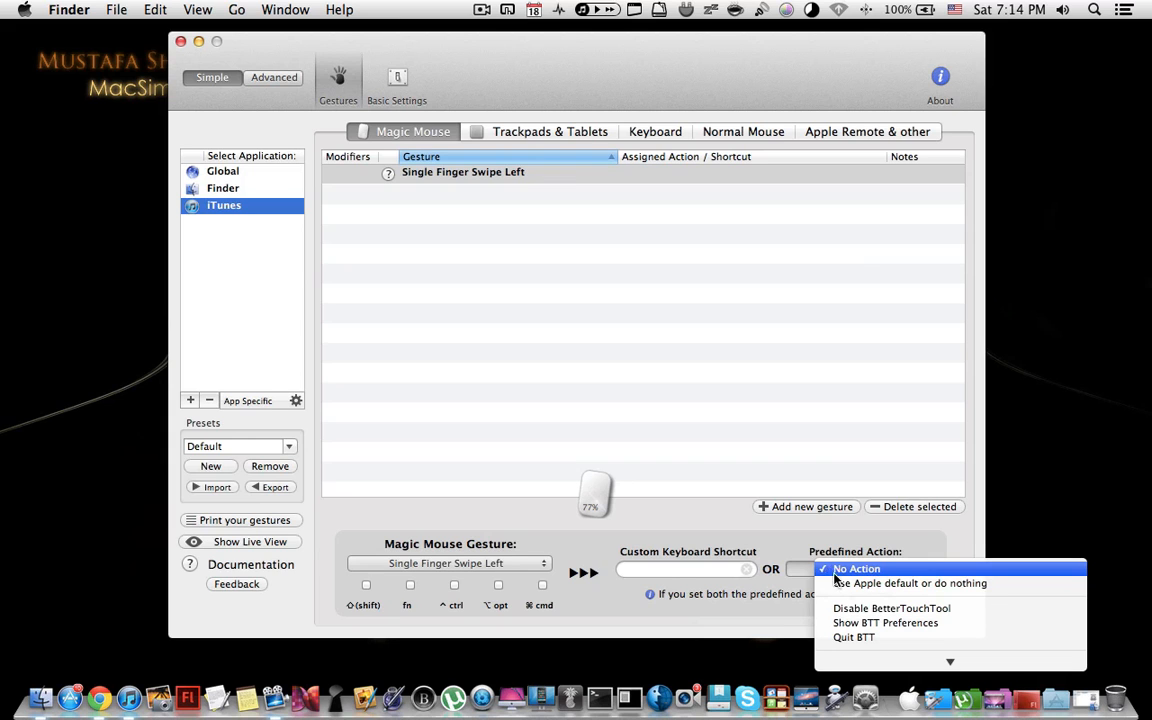
mouse_move(871, 666)
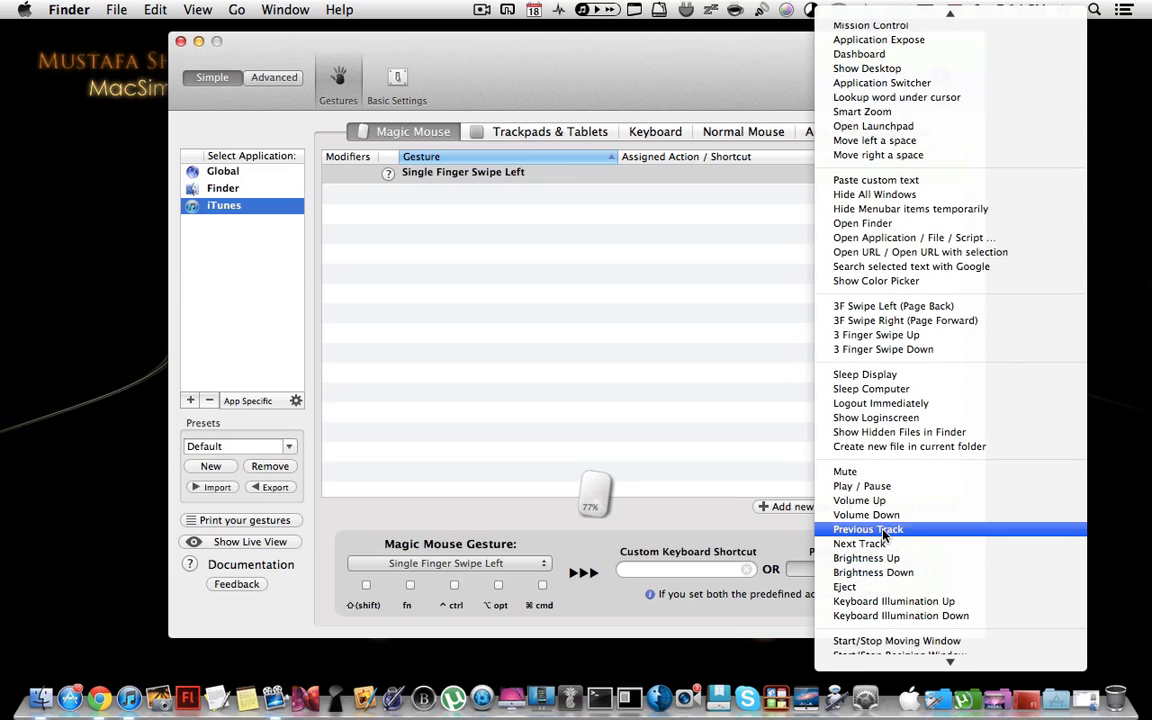
left_click(867, 529)
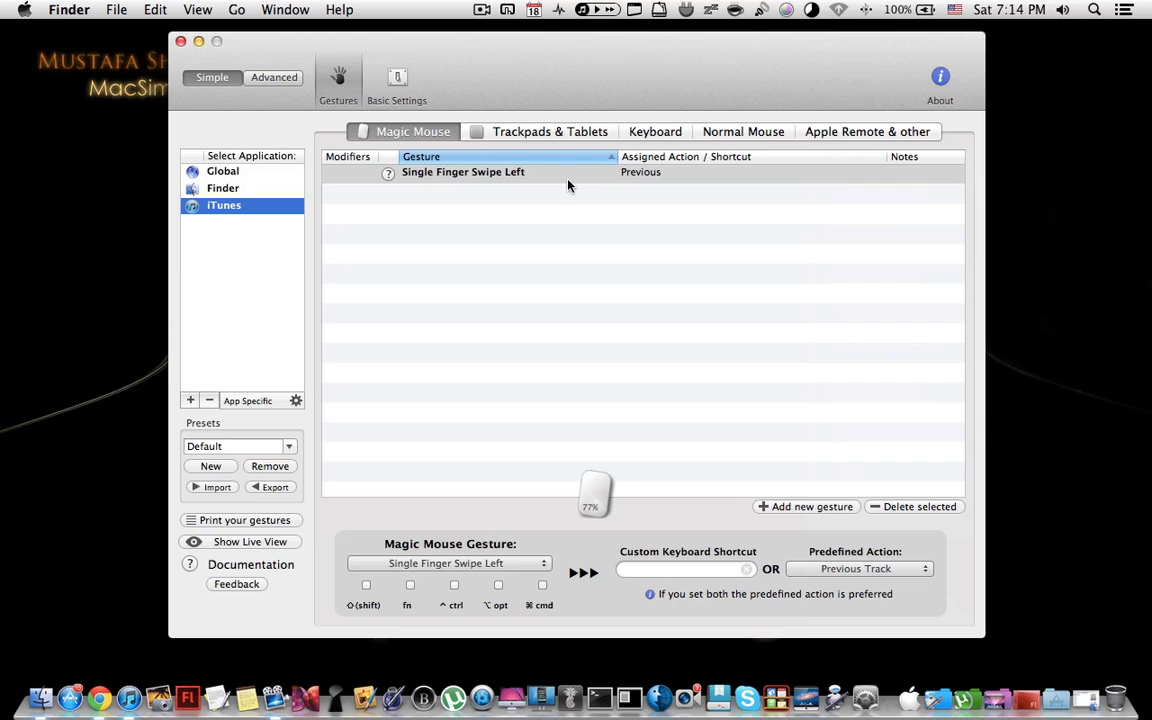
Step: Switch to iTunes, start the song The Cold Angel from the Music library, and pause it
left_click(136, 694)
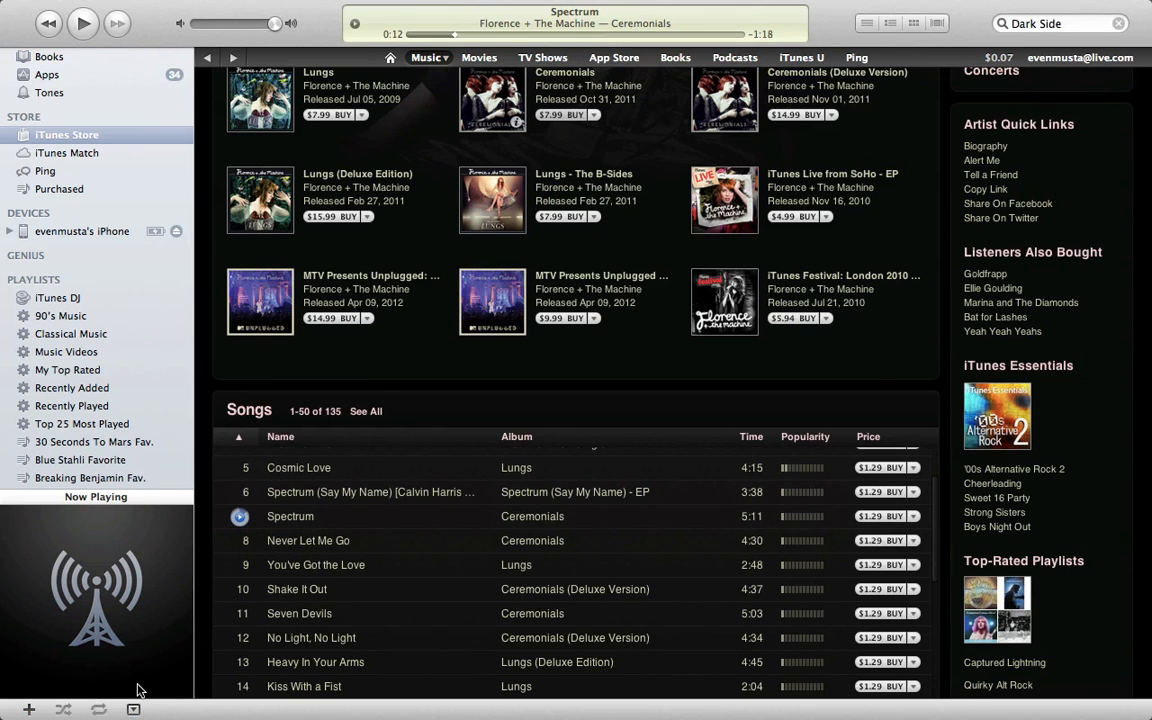
scroll(70, 76, "up", 5)
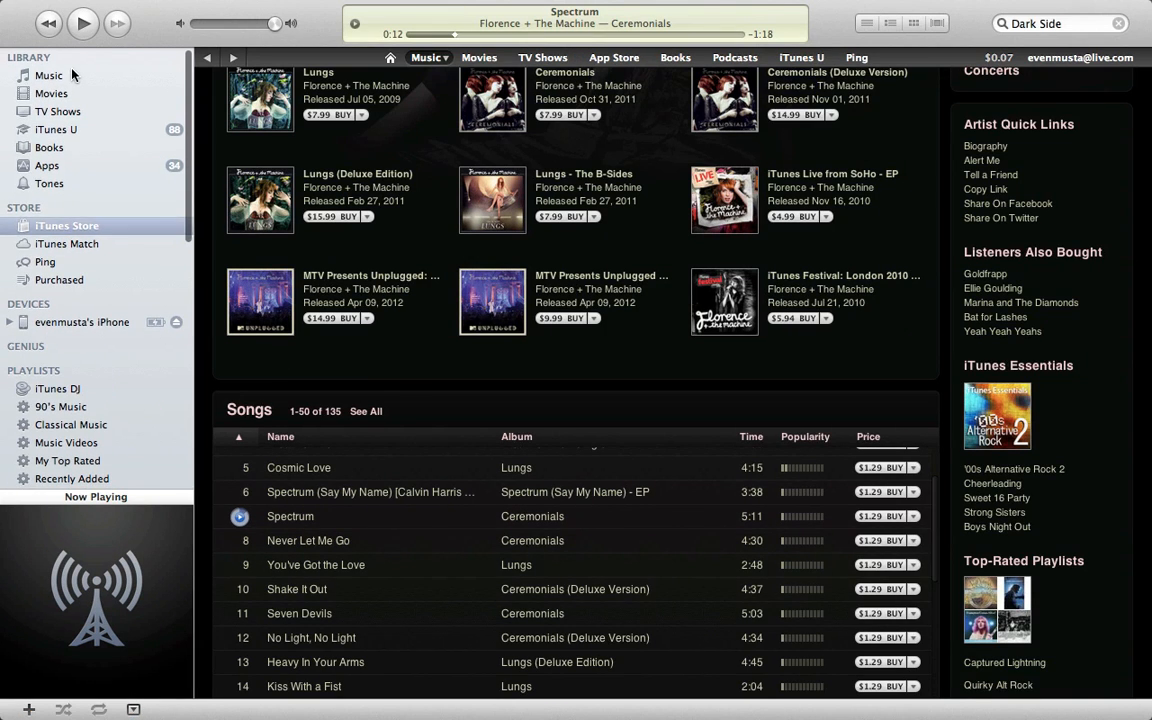
left_click(72, 72)
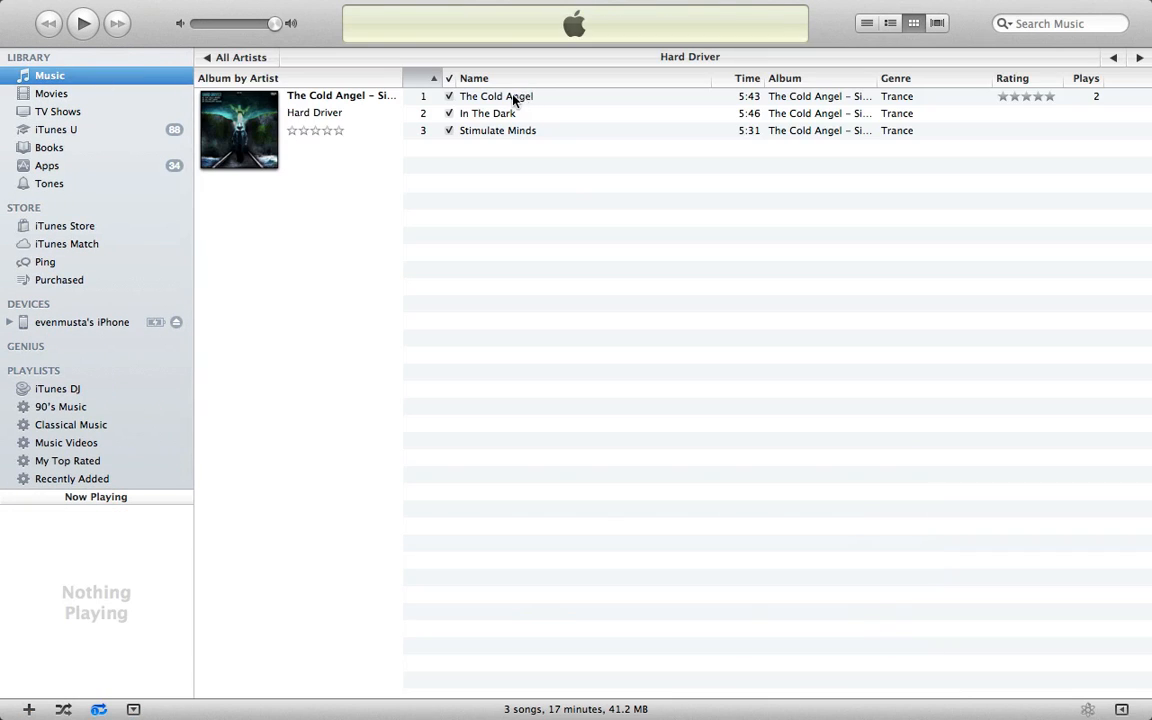
double_click(510, 97)
left_click(84, 27)
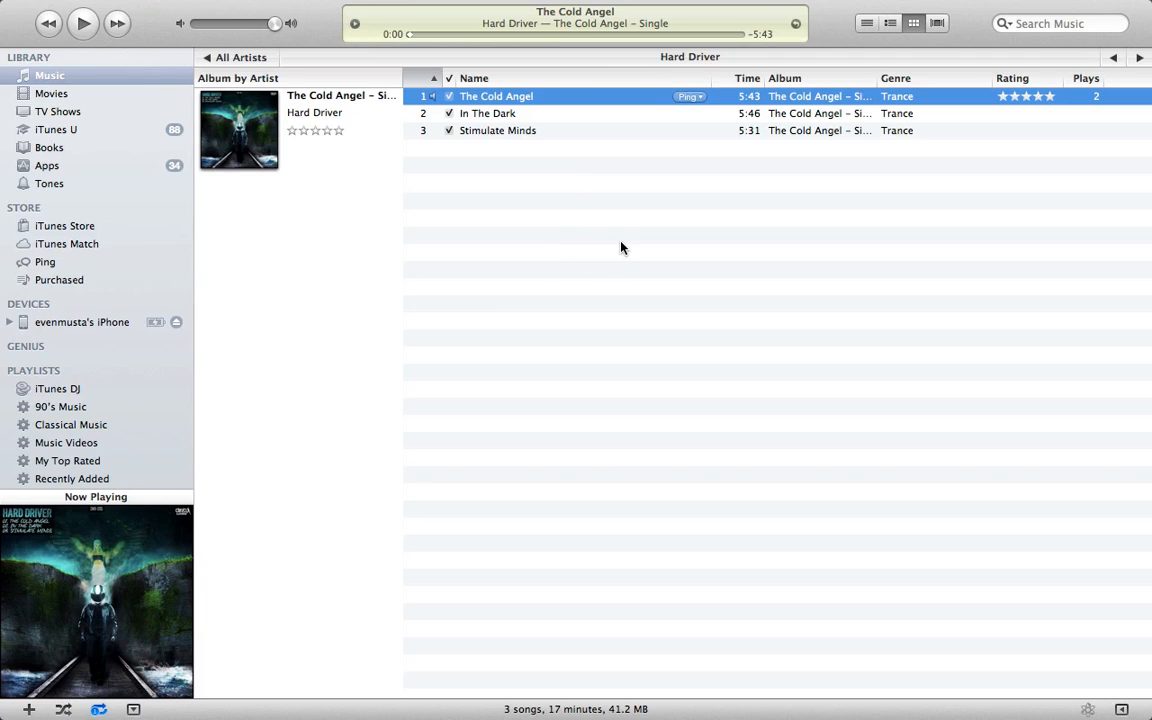
Step: Switch back to BetterTouchTool and change the predefined action of iTunes' Single Finger Swipe Left gesture to Next Track
key("ctrl+Left")
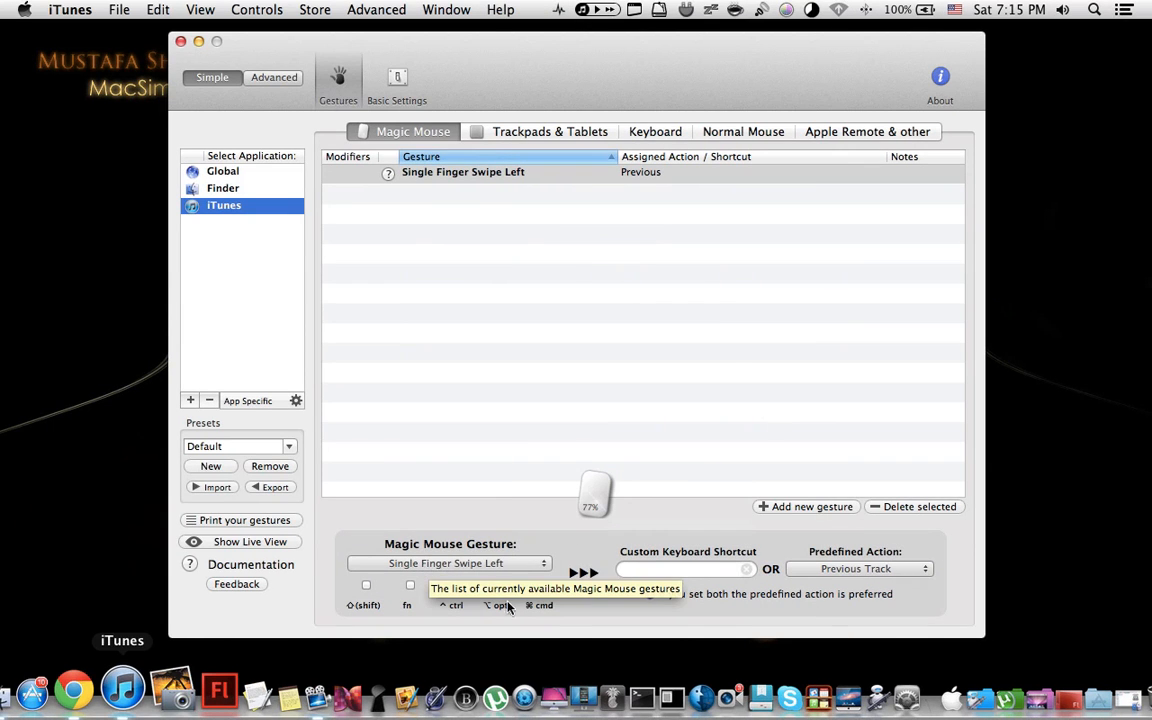
left_click(868, 570)
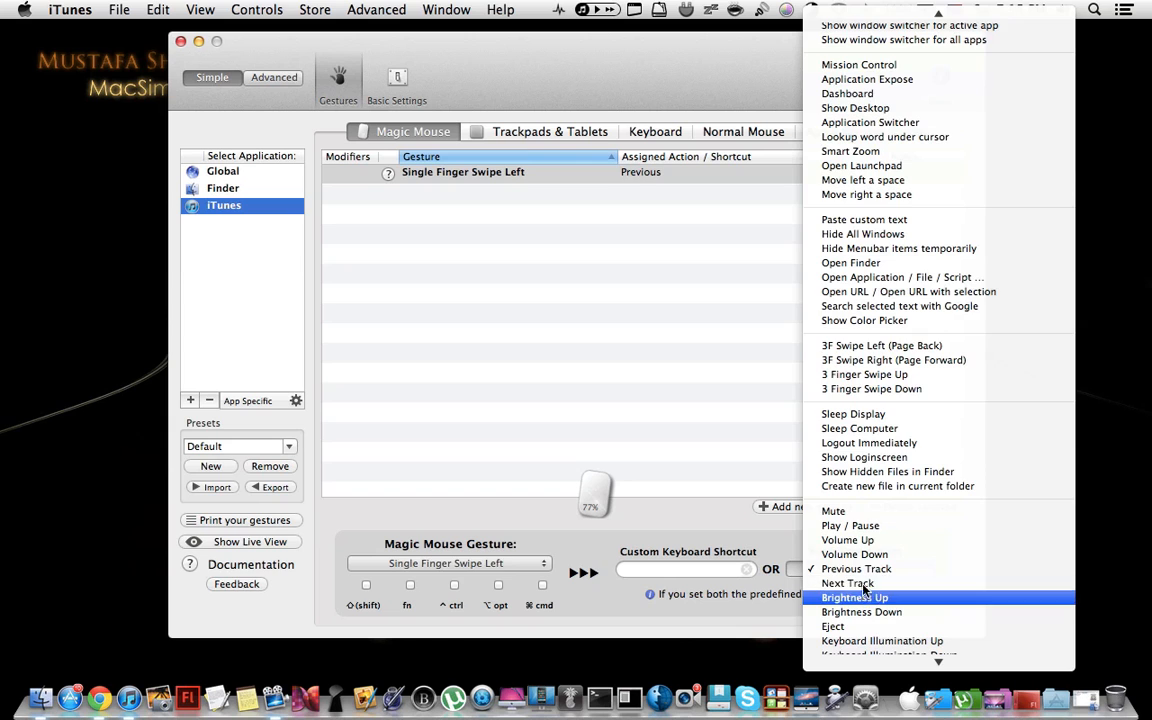
left_click(850, 582)
Step: Try the swipe left gesture in iTunes by skipping forward two tracks to Stimulate Minds, and return to BetterTouchTool
key("ctrl+Right")
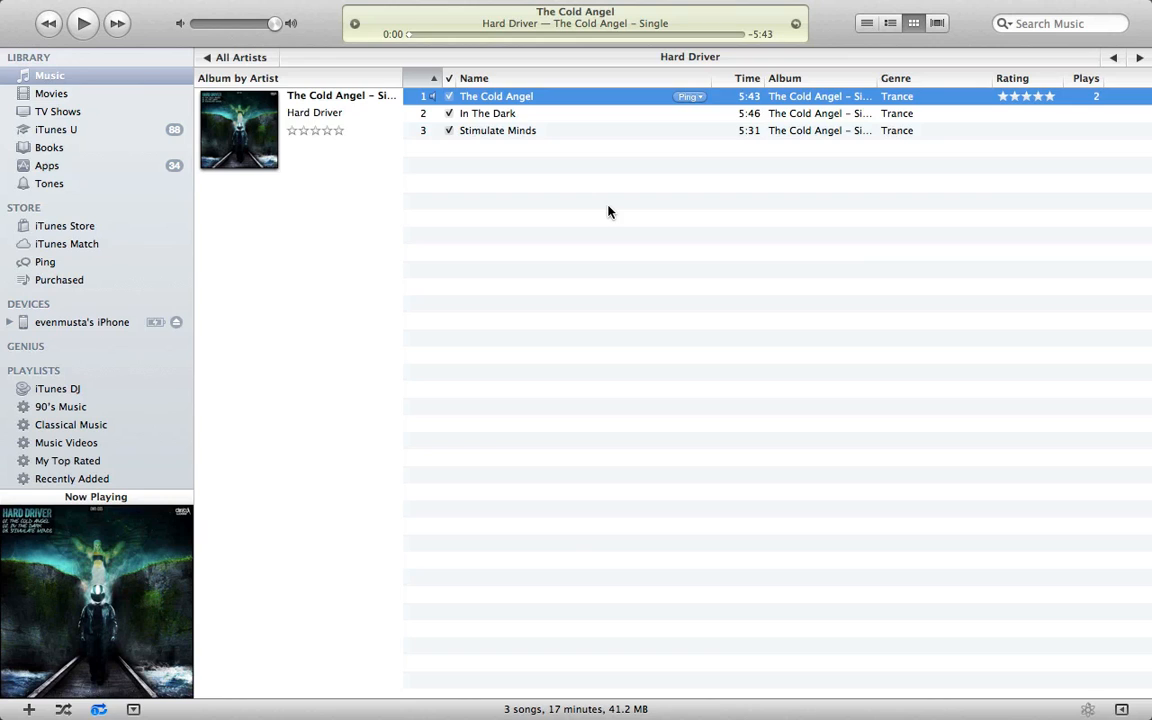
key("super+Right")
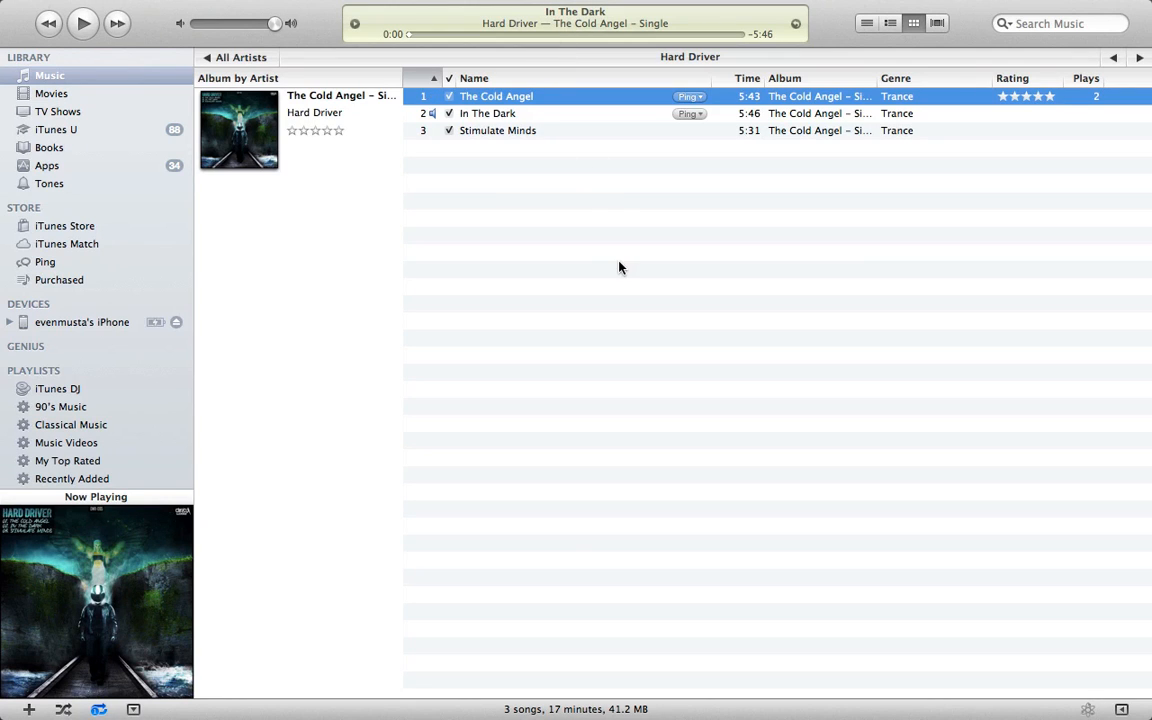
key("super+Right")
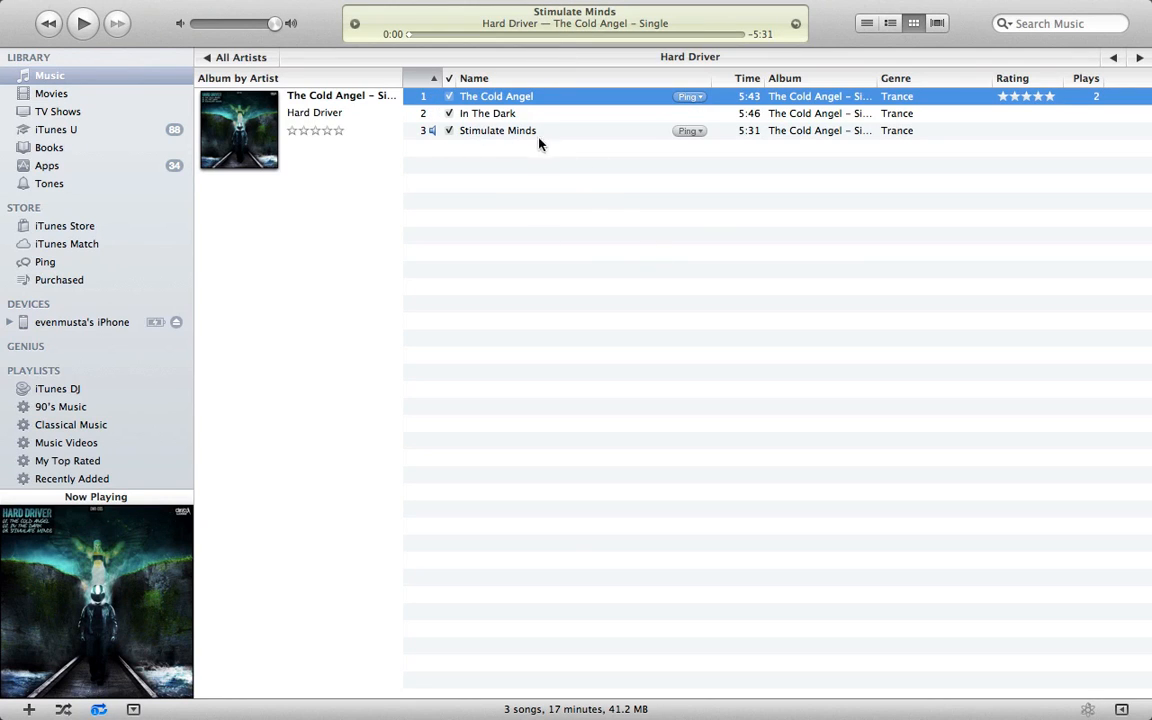
key("ctrl+Left")
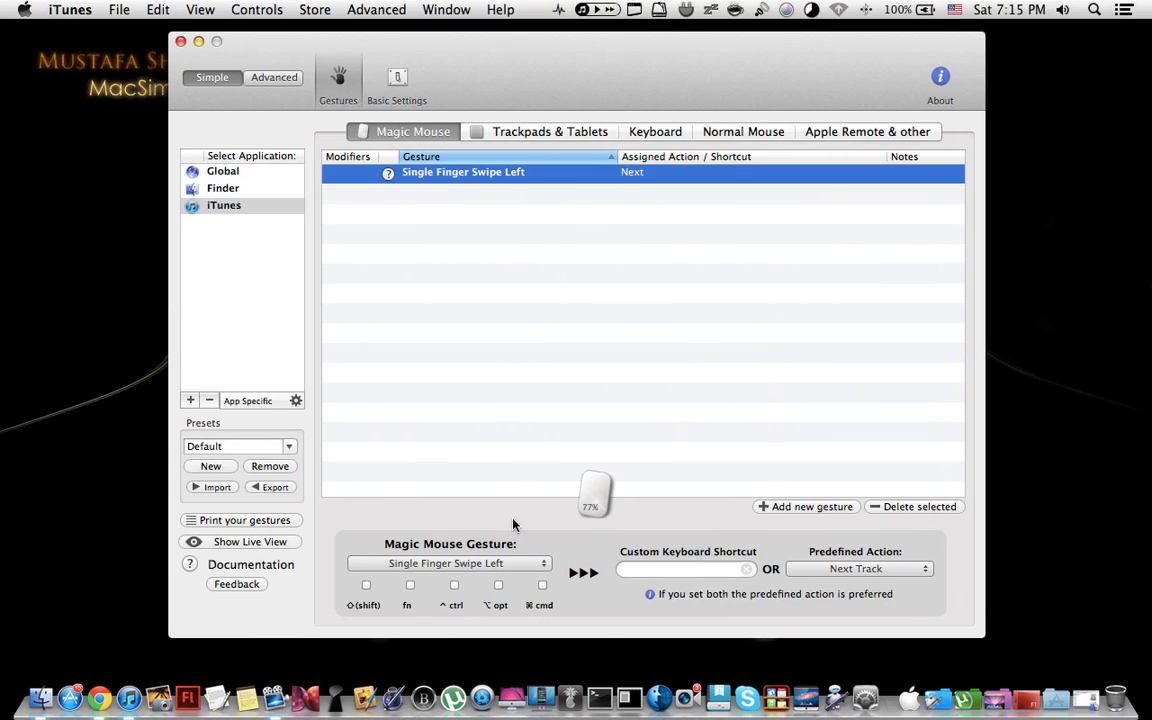
left_click(450, 563)
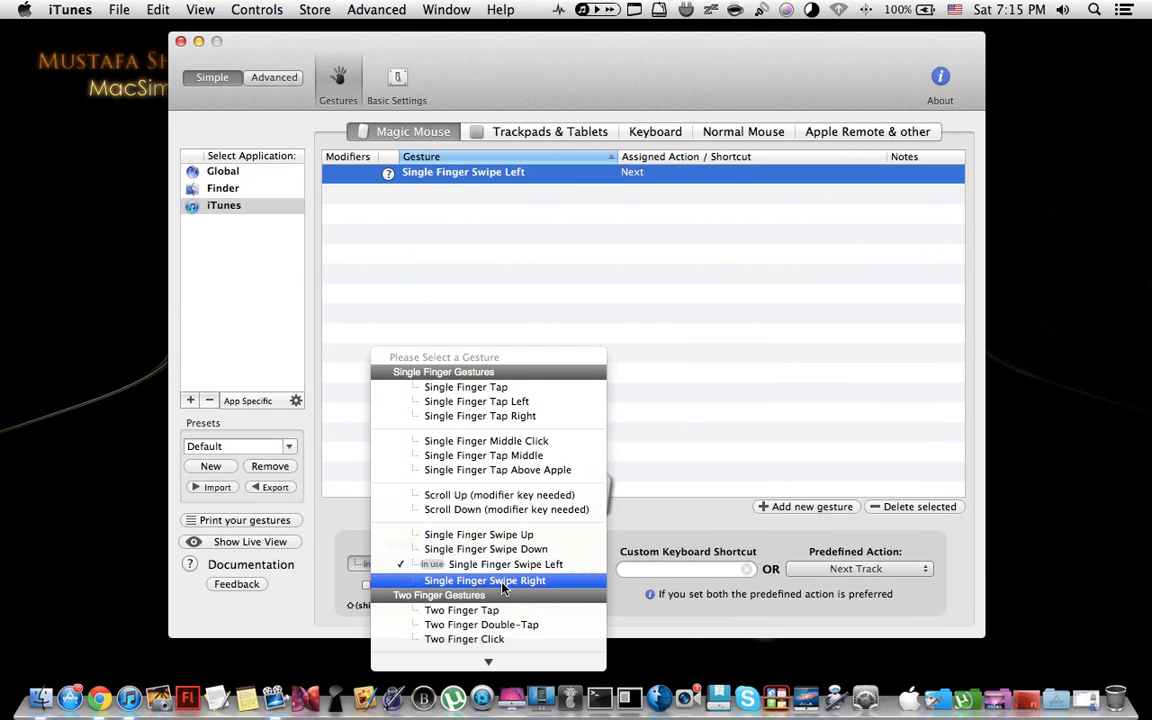
left_click(503, 587)
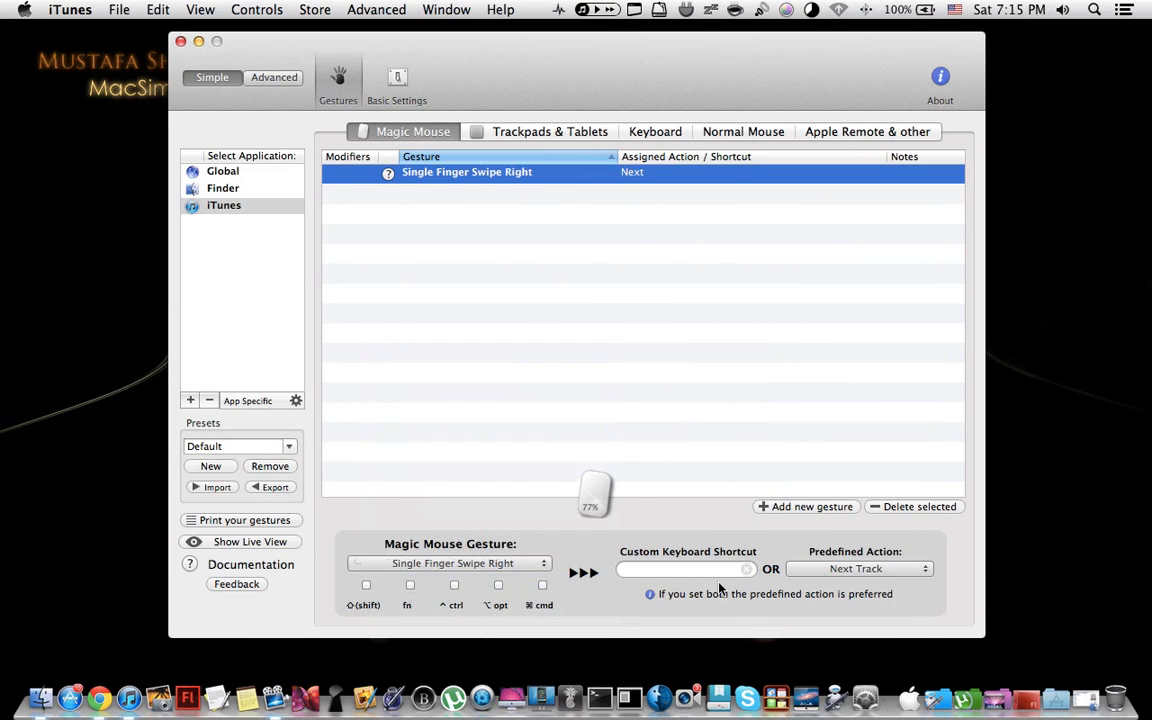
left_click(852, 568)
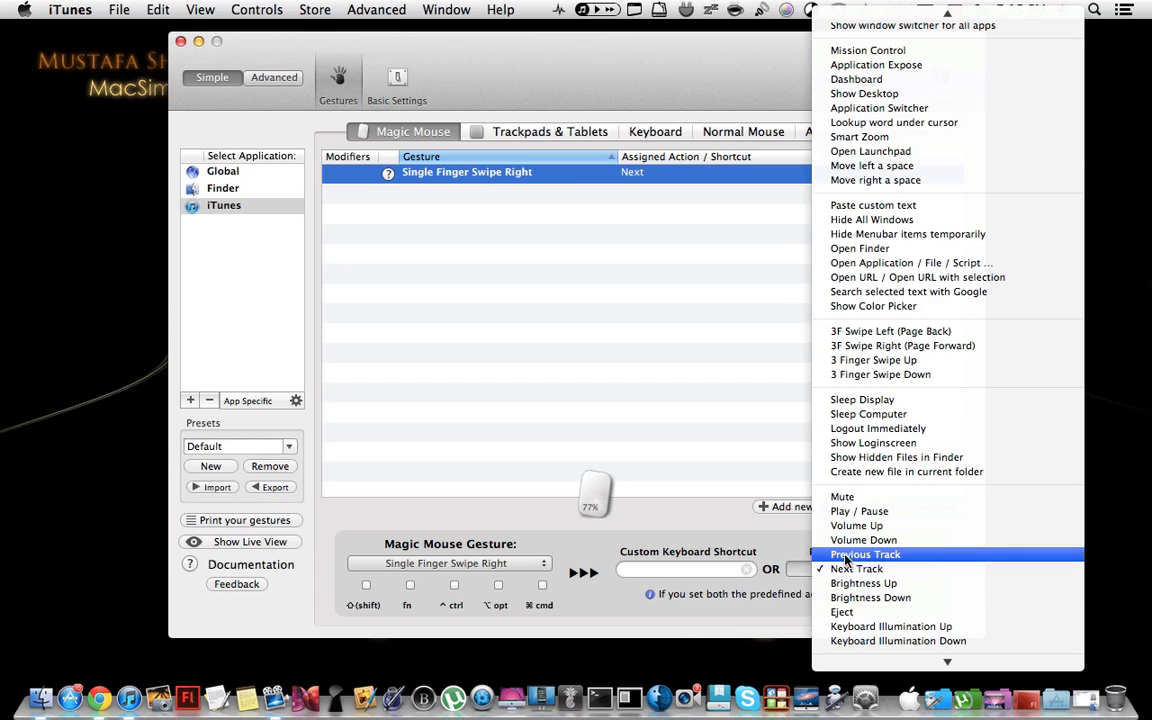
left_click(435, 366)
left_click(475, 562)
left_click(477, 549)
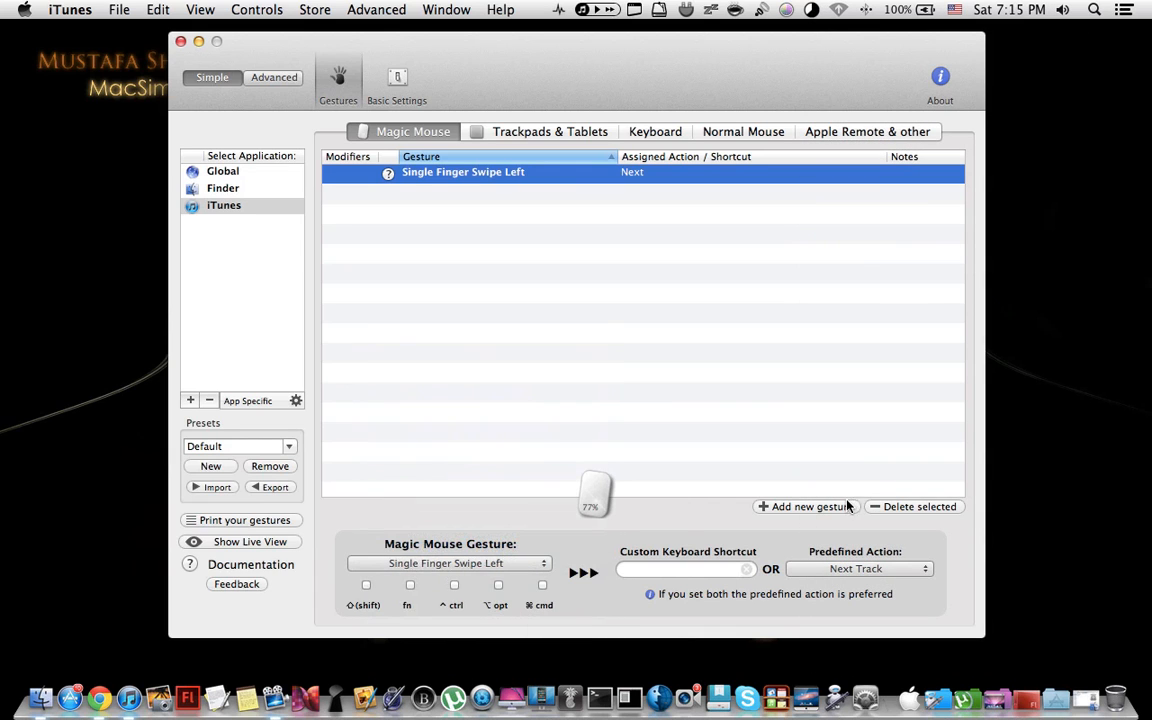
Step: Add a Single Finger Swipe Right gesture for iTunes and assign it the predefined action Previous Track
left_click(810, 506)
left_click(513, 565)
scroll(513, 568, "down", 5)
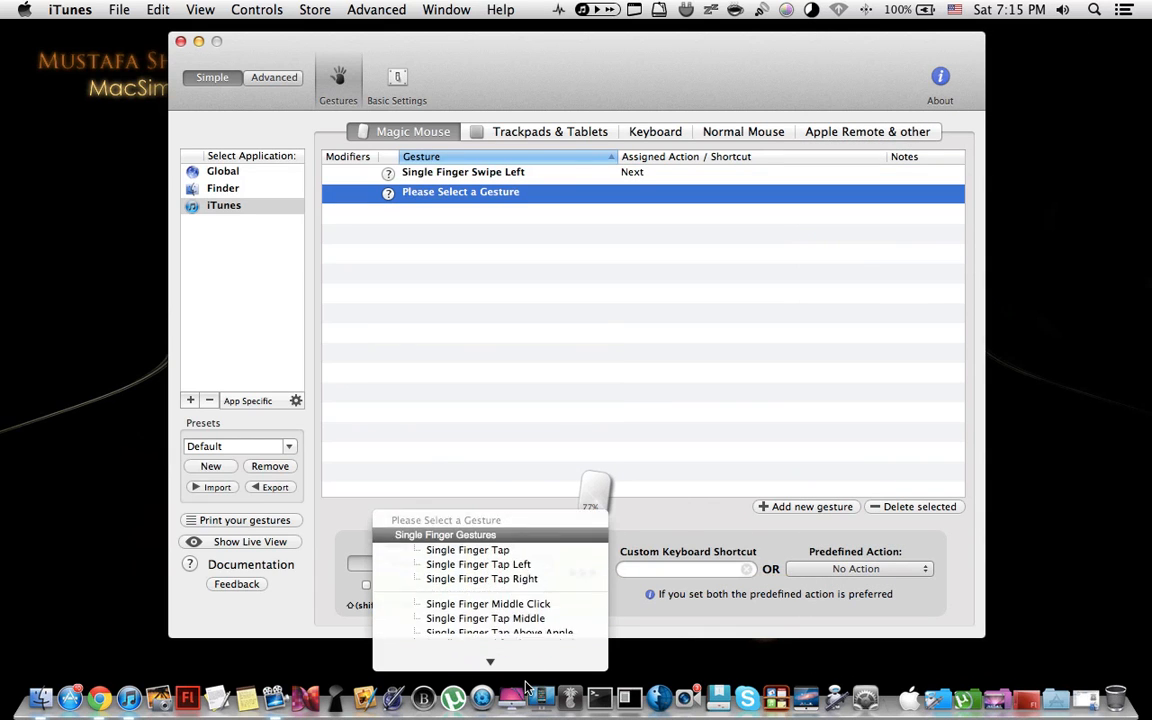
left_click(543, 470)
left_click(859, 568)
scroll(913, 594, "down", 5)
scroll(913, 590, "down", 10)
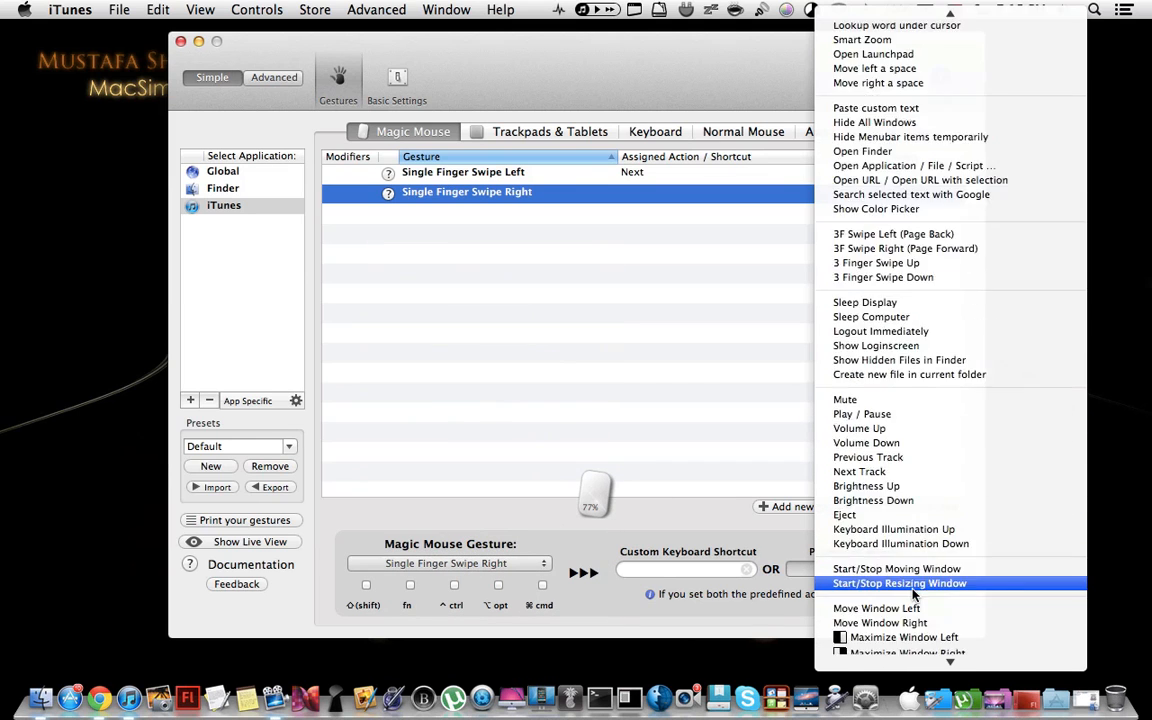
scroll(935, 584, "up", 5)
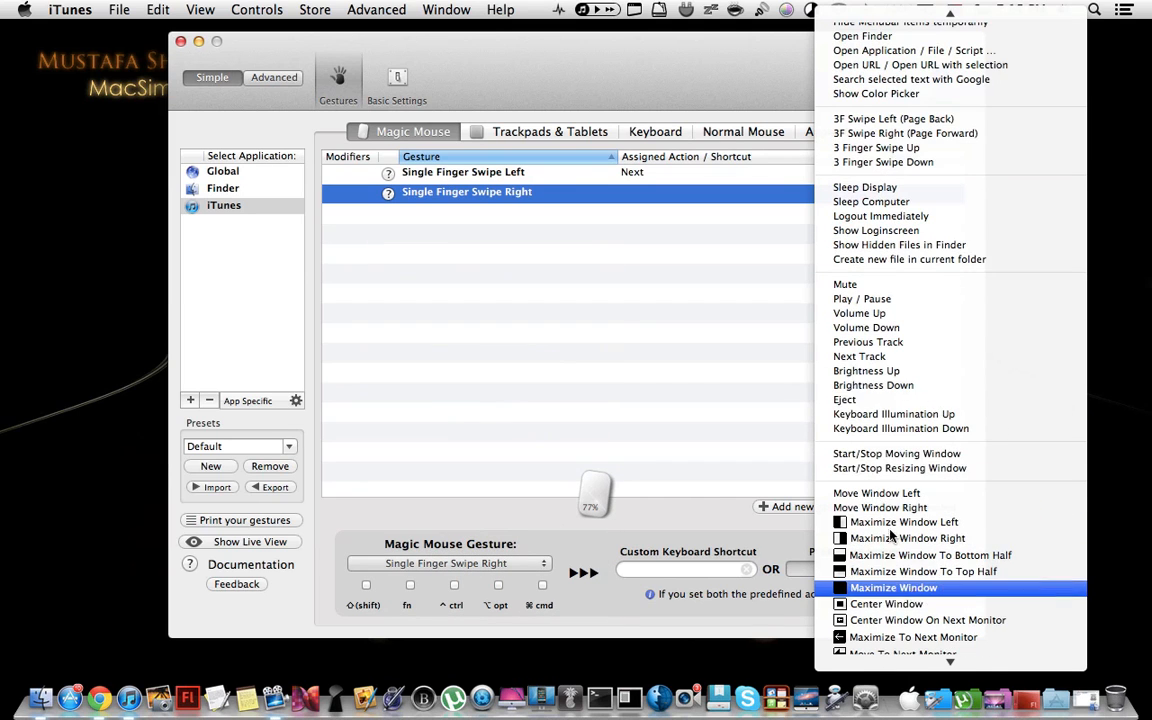
left_click(887, 348)
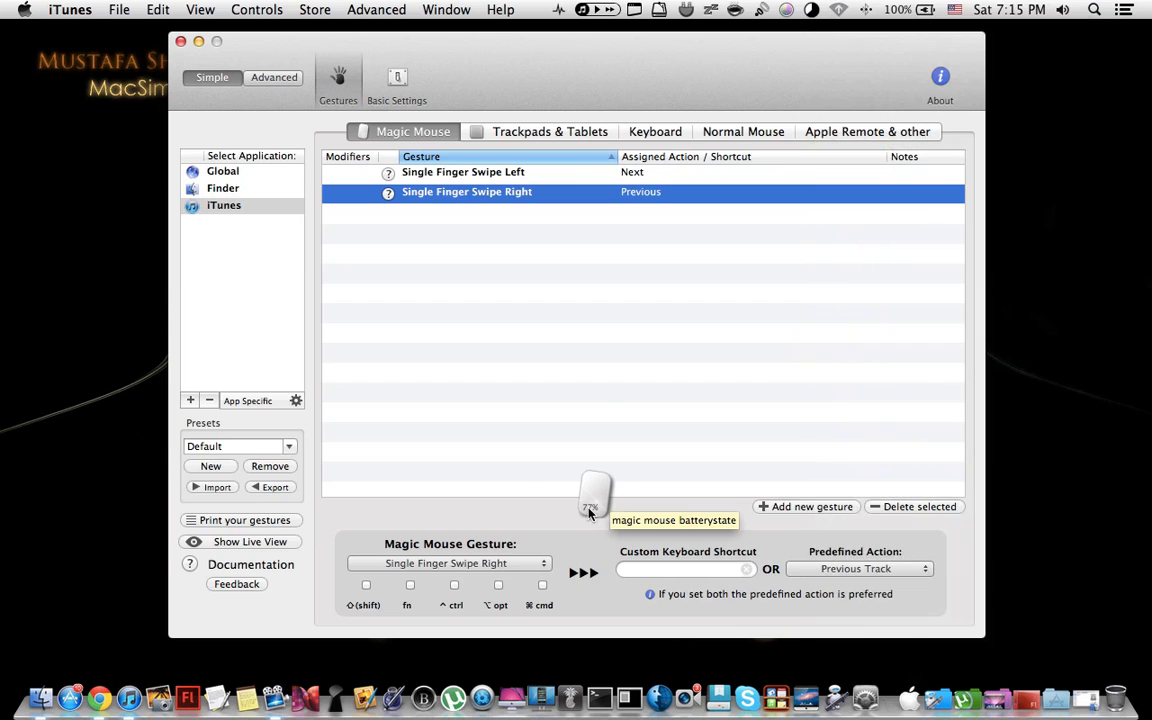
left_click(498, 563)
left_click(480, 371)
left_click(860, 568)
left_click(490, 537)
left_click(470, 563)
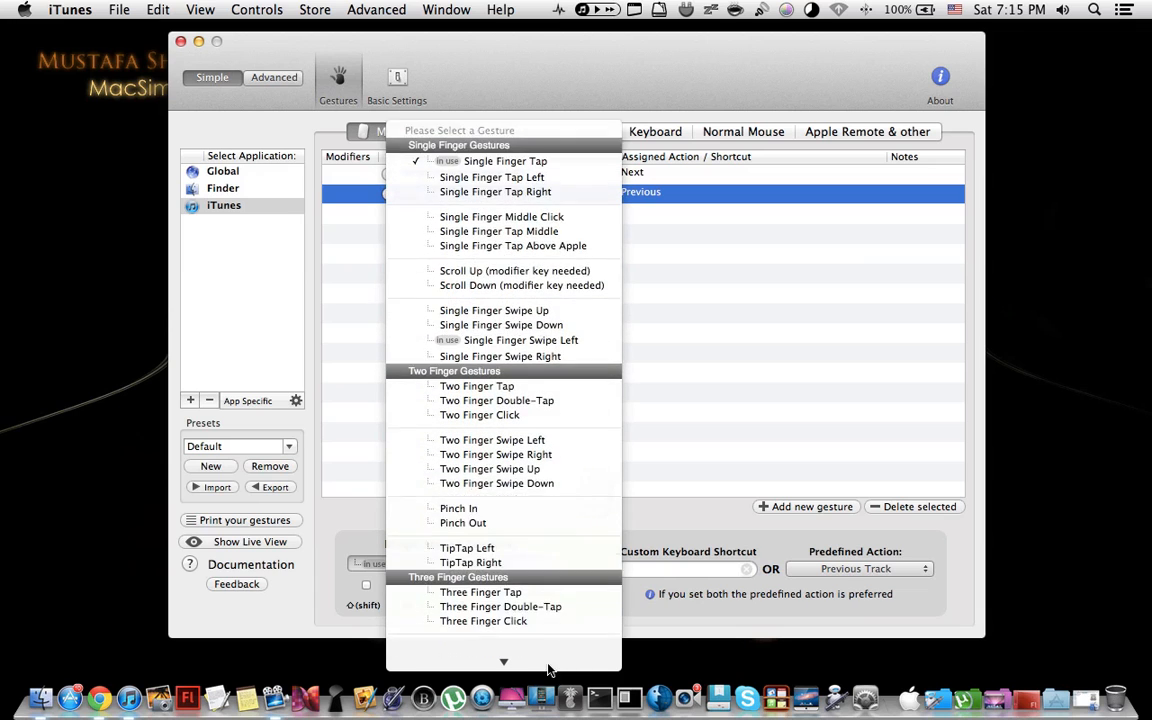
left_click(563, 317)
Step: Add a Single Finger Tap gesture for iTunes and assign it the predefined action Play / Pause
left_click(812, 506)
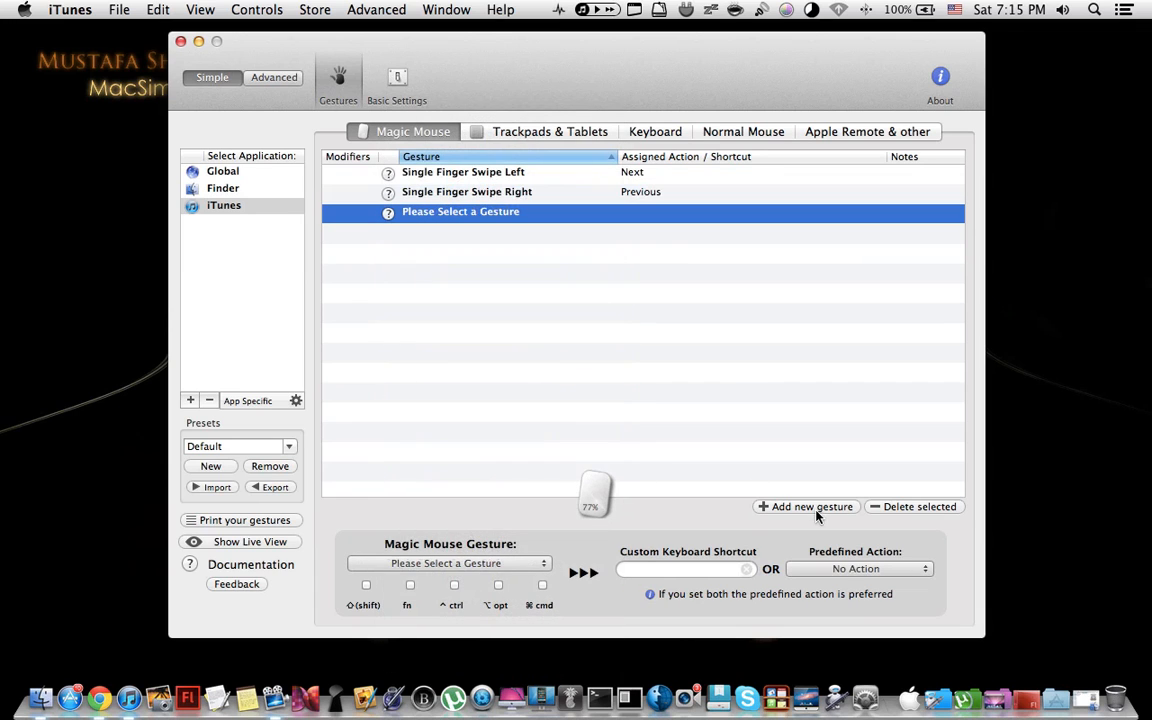
left_click(494, 565)
left_click(432, 590)
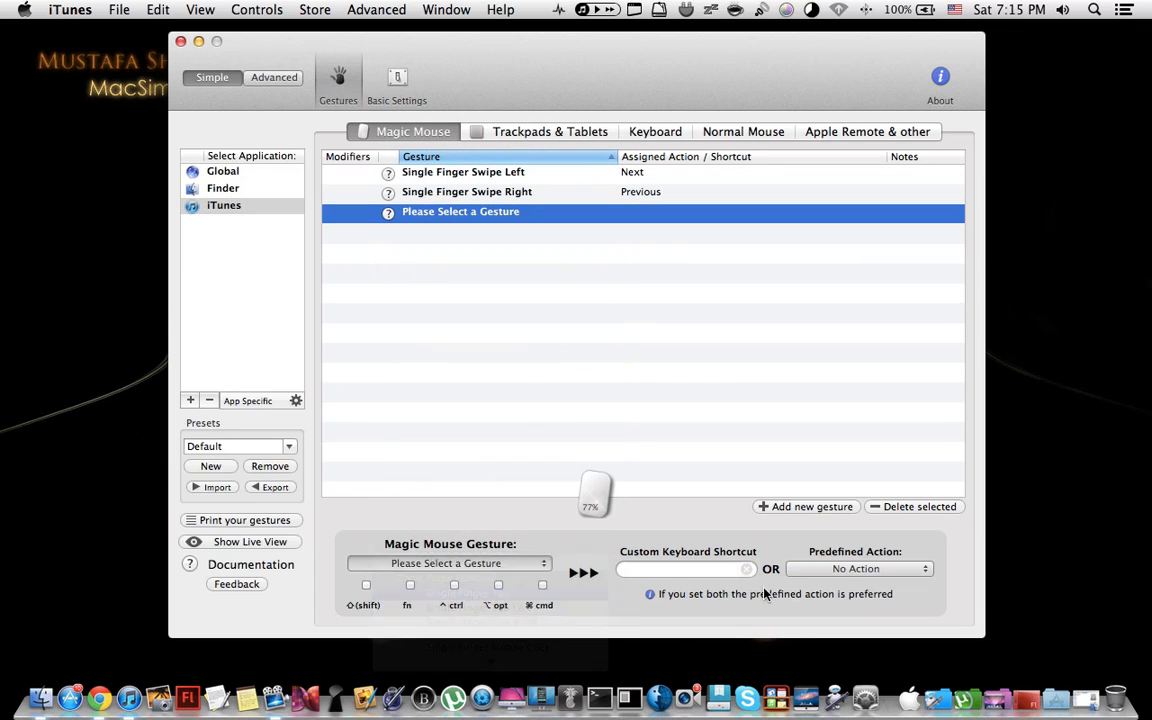
left_click(858, 568)
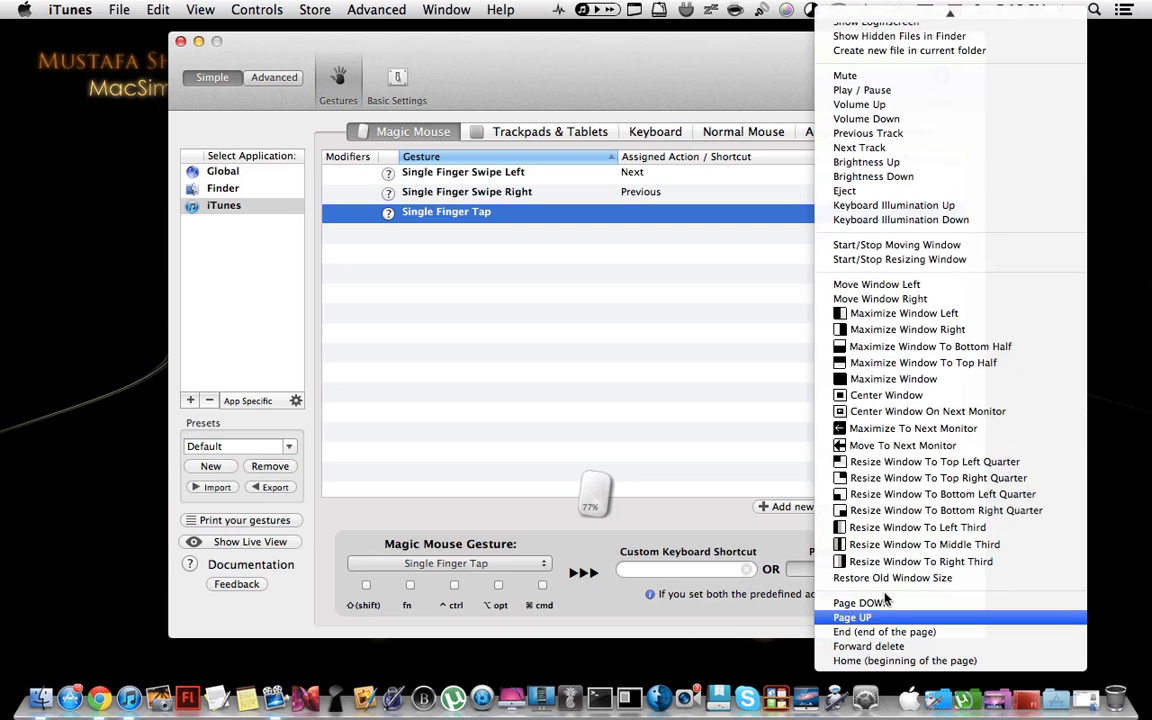
left_click(884, 90)
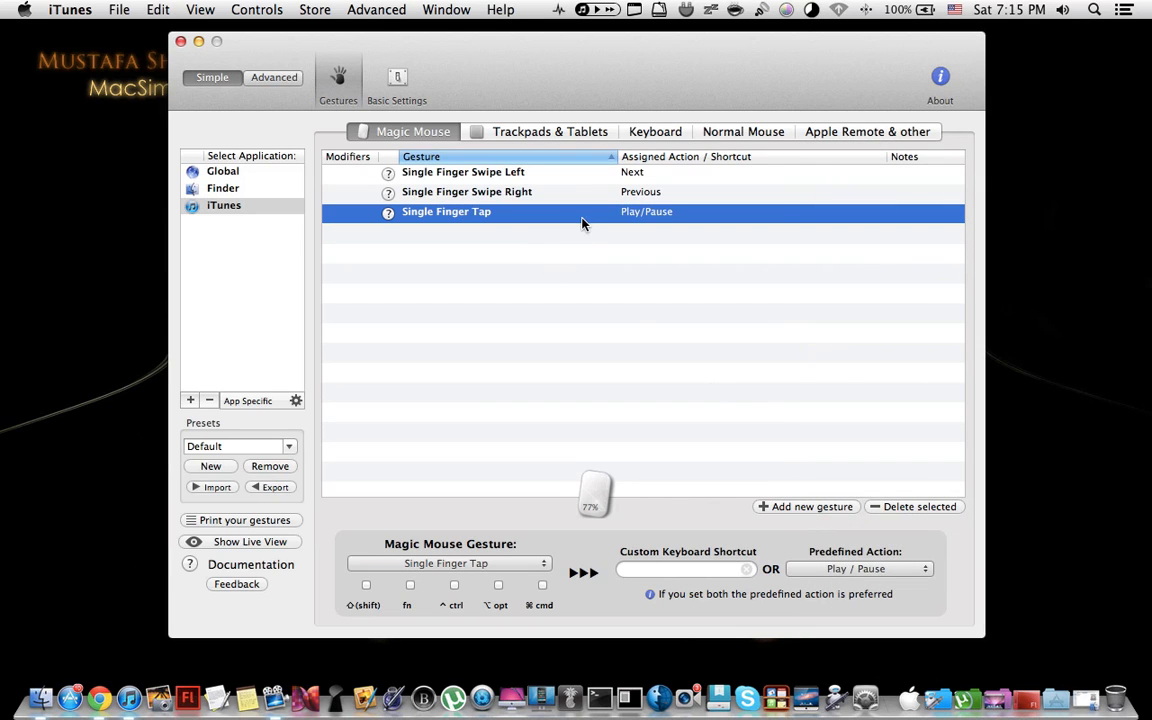
Step: Try the gestures in iTunes by playing and pausing the song and skipping between previous and next tracks, and return to BetterTouchTool
key("ctrl+Right")
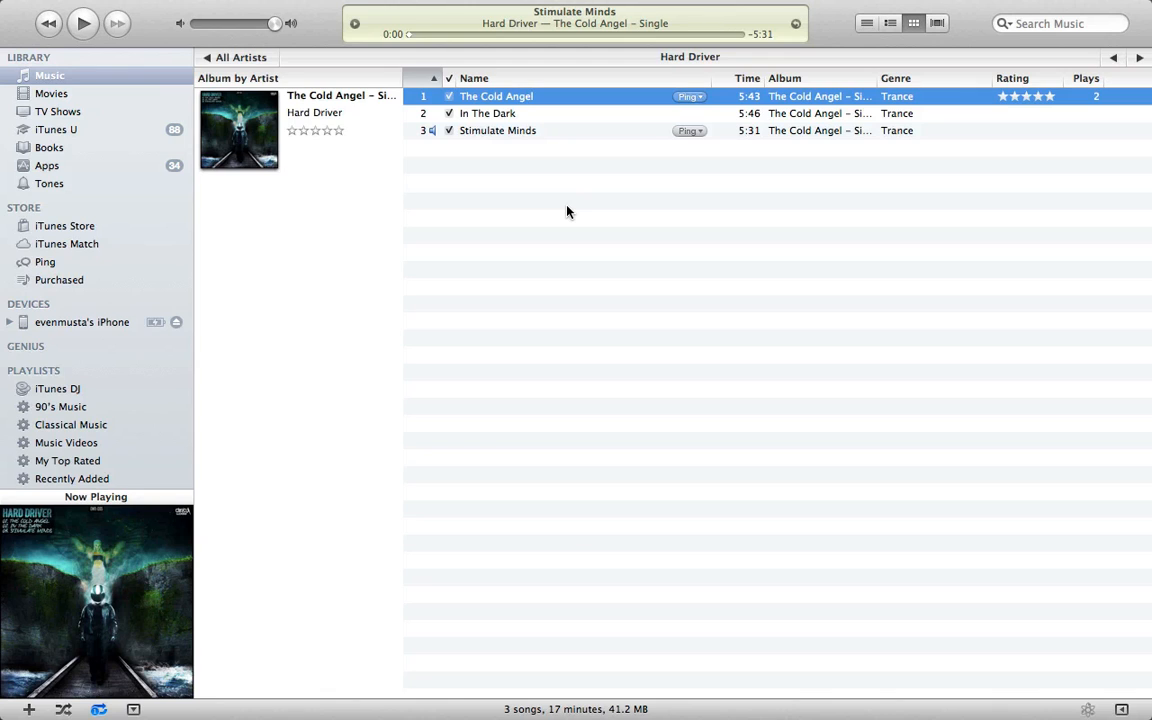
key("space")
key("space")
key("Left")
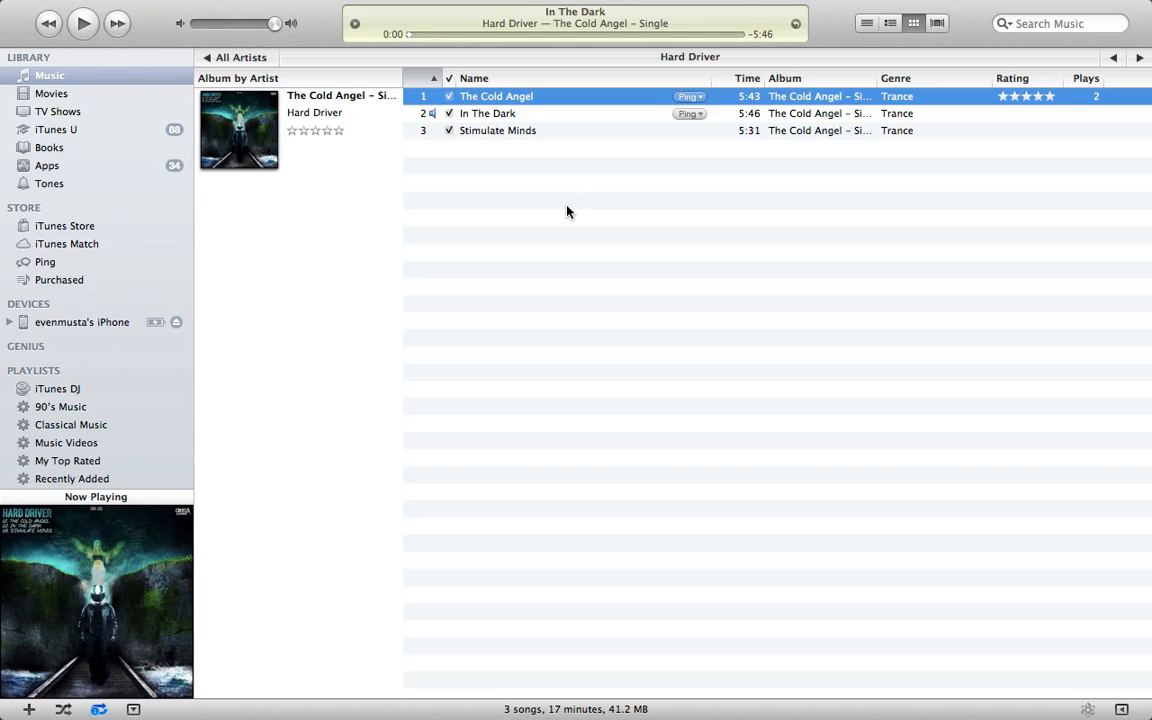
key("Right")
key("Left")
key("Left")
key("Right")
key("ctrl+Left")
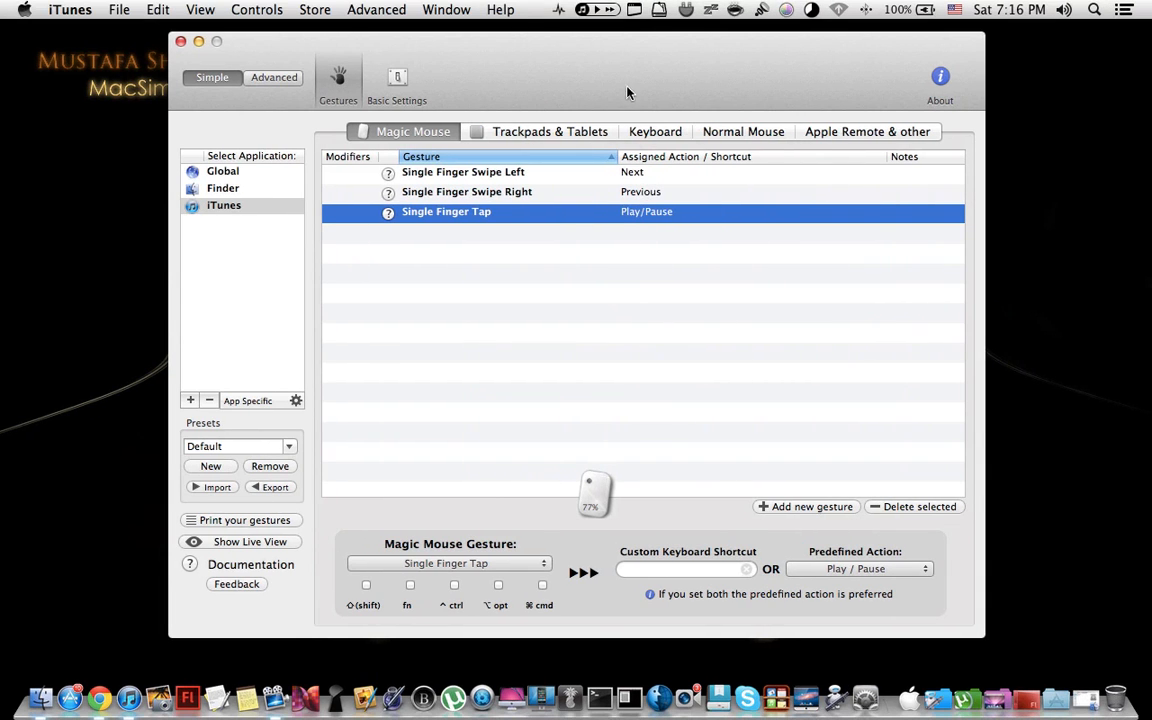
Step: Examine the custom keyboard shortcut field and the list of predefined actions available for the Single Finger Tap gesture
left_click_drag(604, 69, 579, 71)
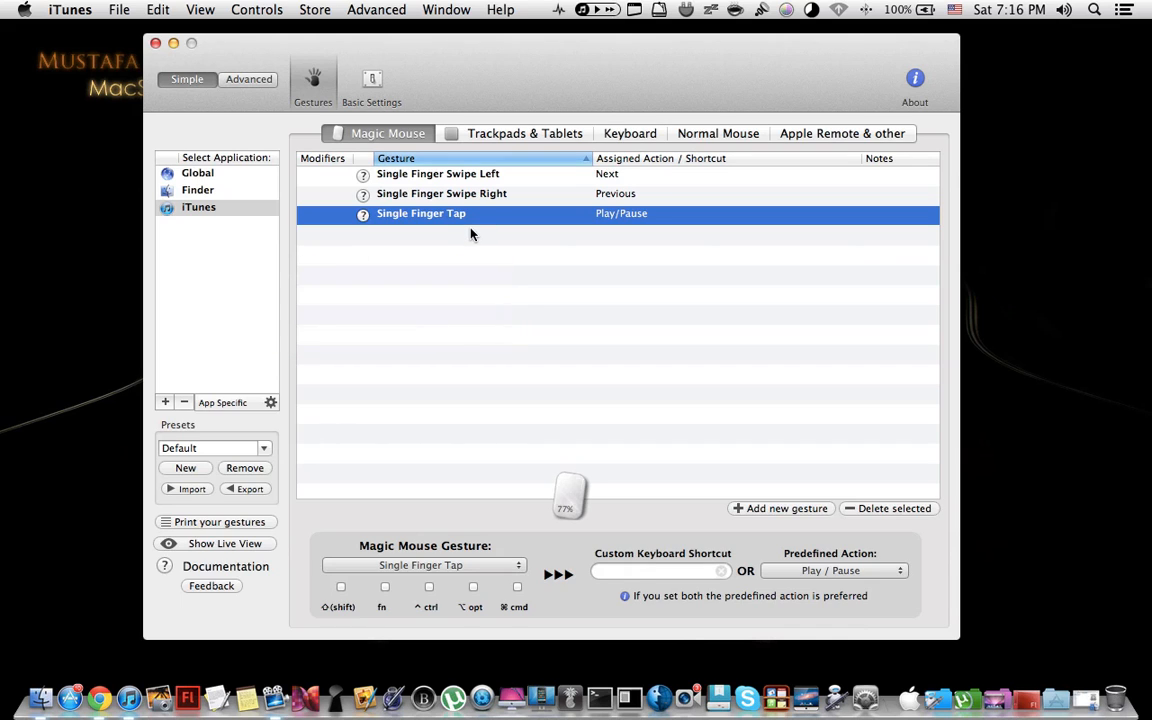
left_click(652, 571)
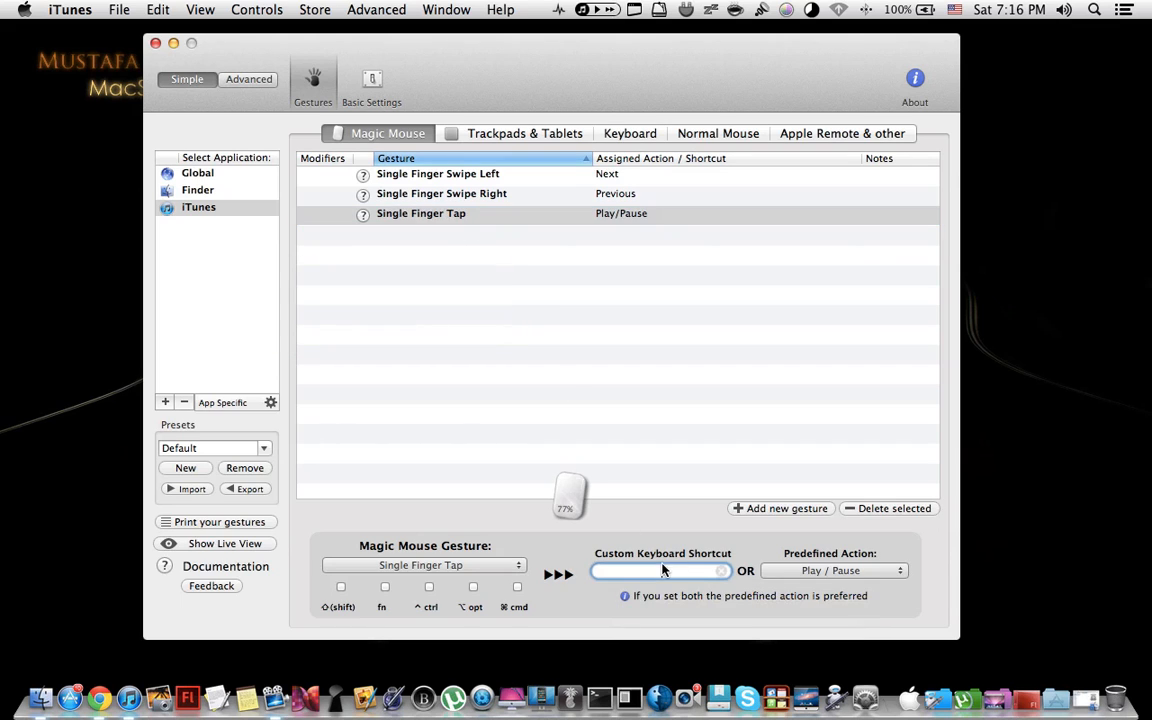
left_click(845, 571)
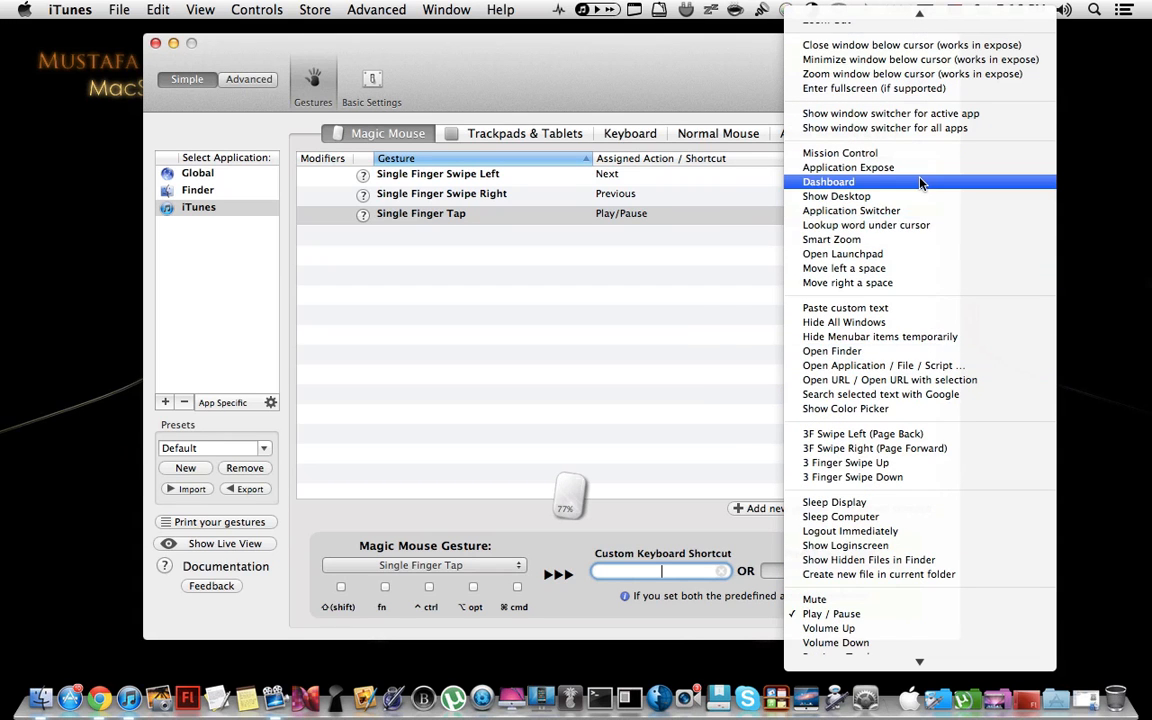
scroll(877, 200, "up", 5)
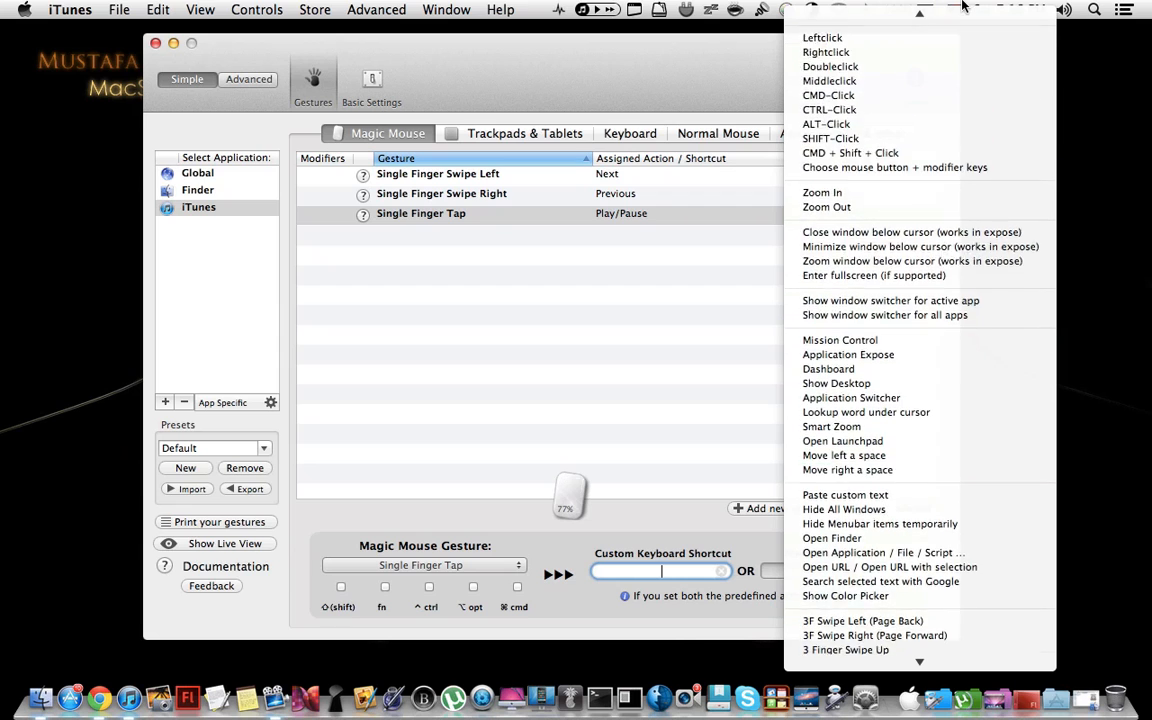
mouse_move(918, 663)
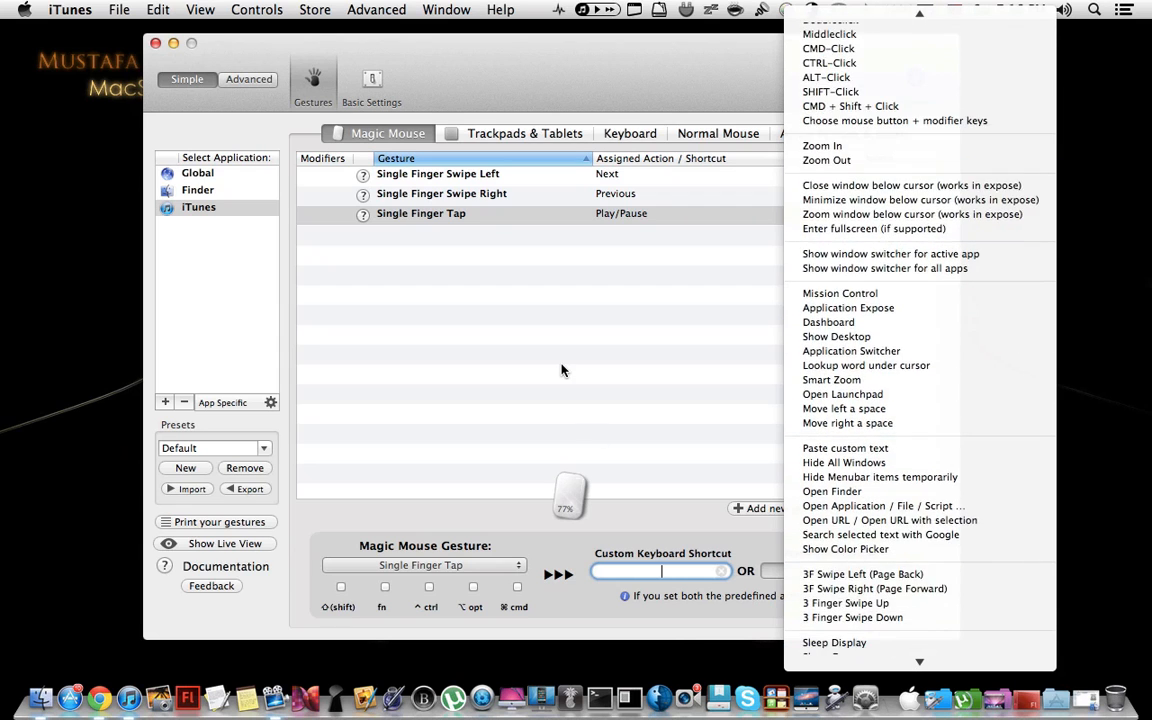
left_click(562, 370)
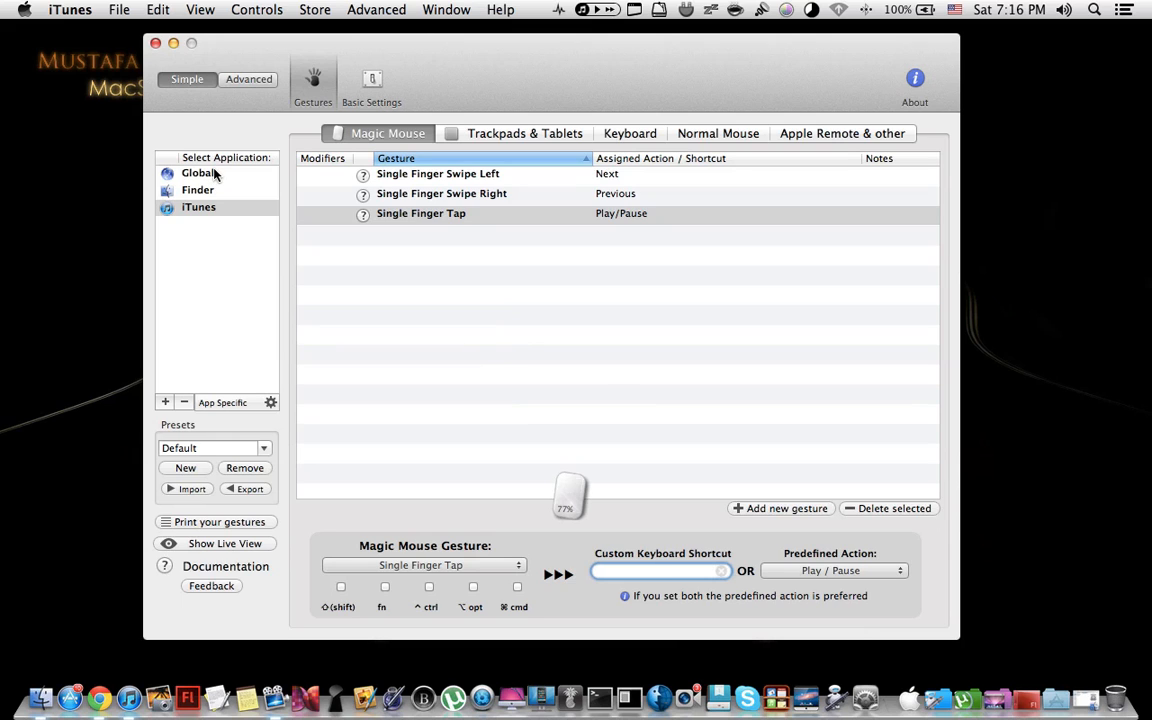
Step: Switch to Finder and restore and minimize the BetterTouchTool folder window twice to try out its gesture
left_click(109, 533)
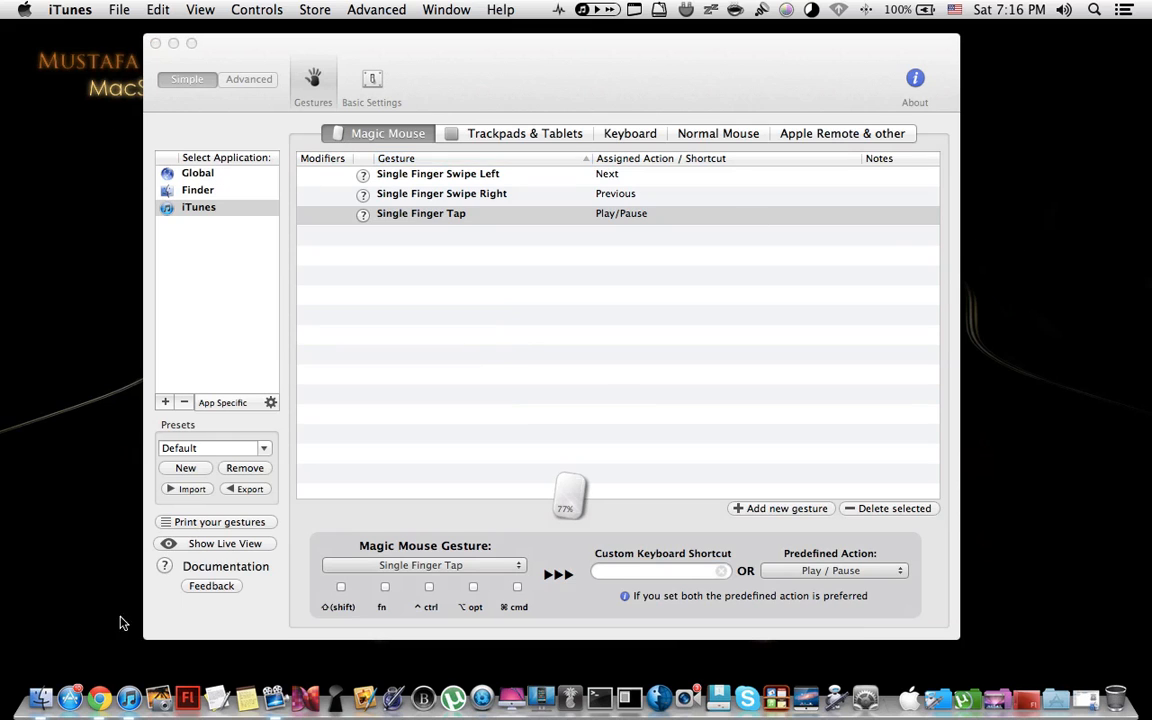
left_click(1083, 697)
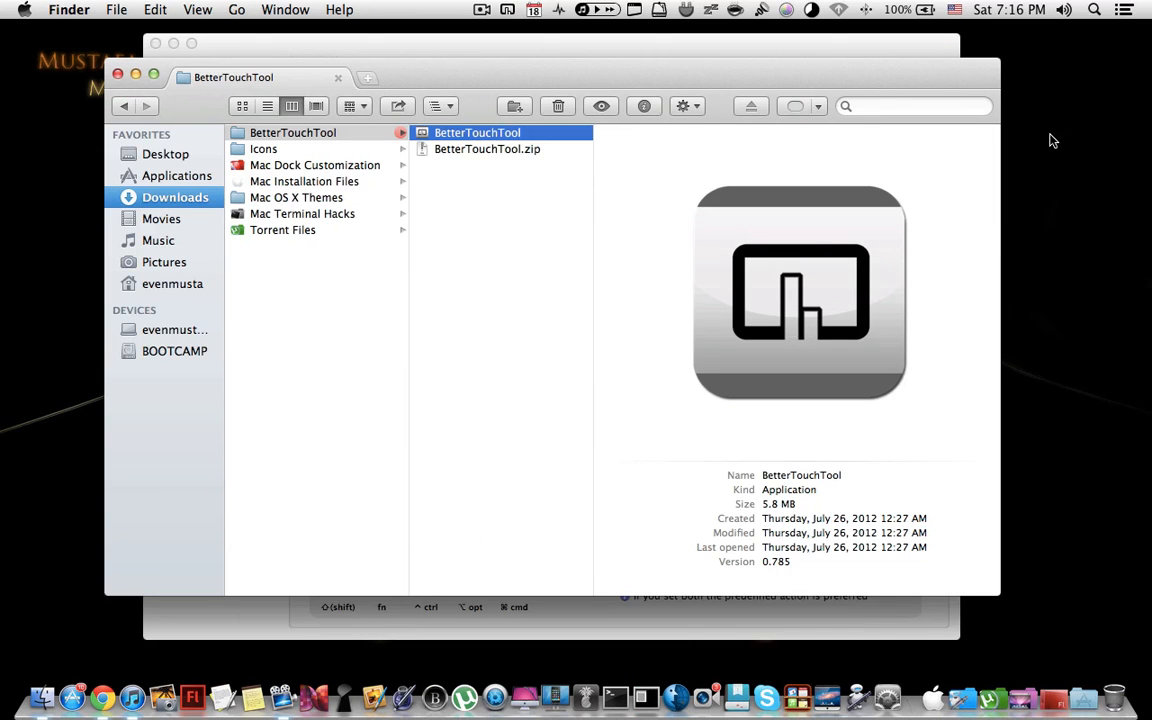
key("super+m")
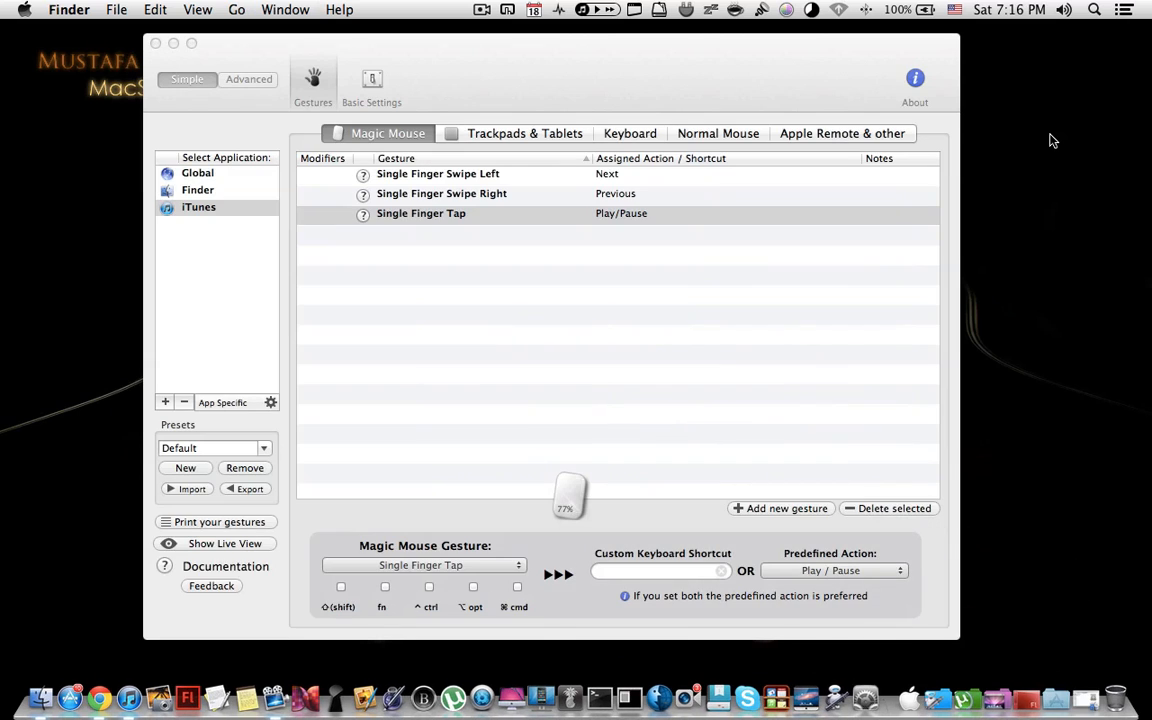
left_click(1085, 697)
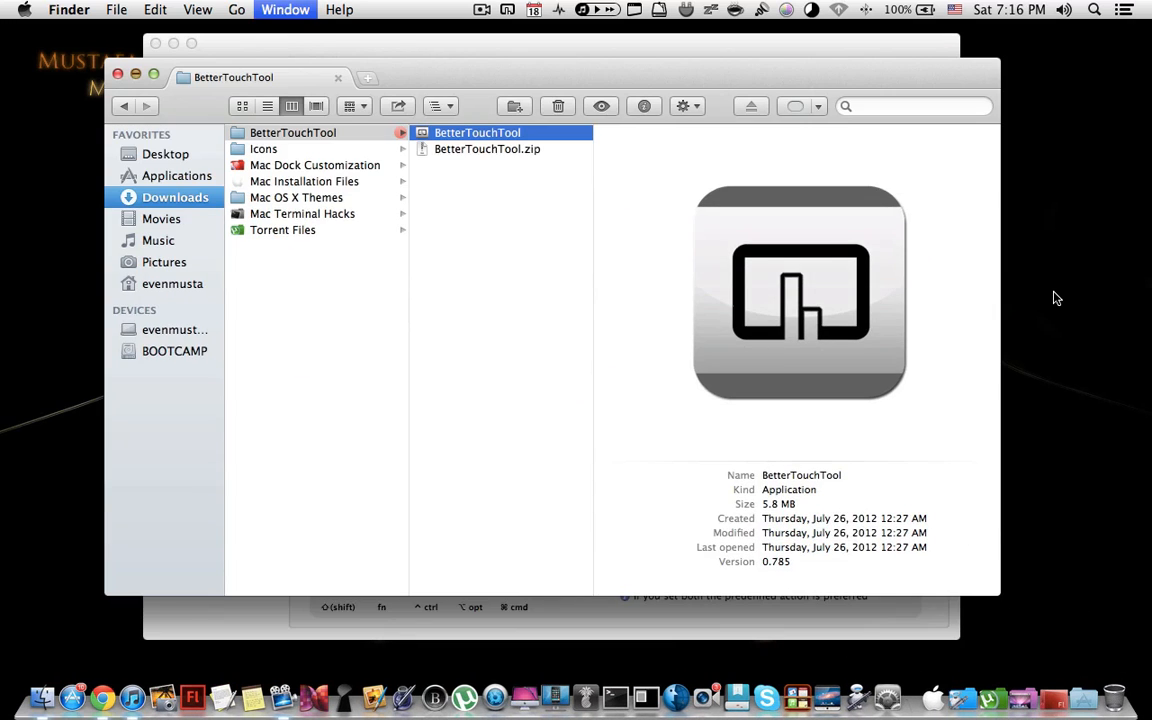
key("super+m")
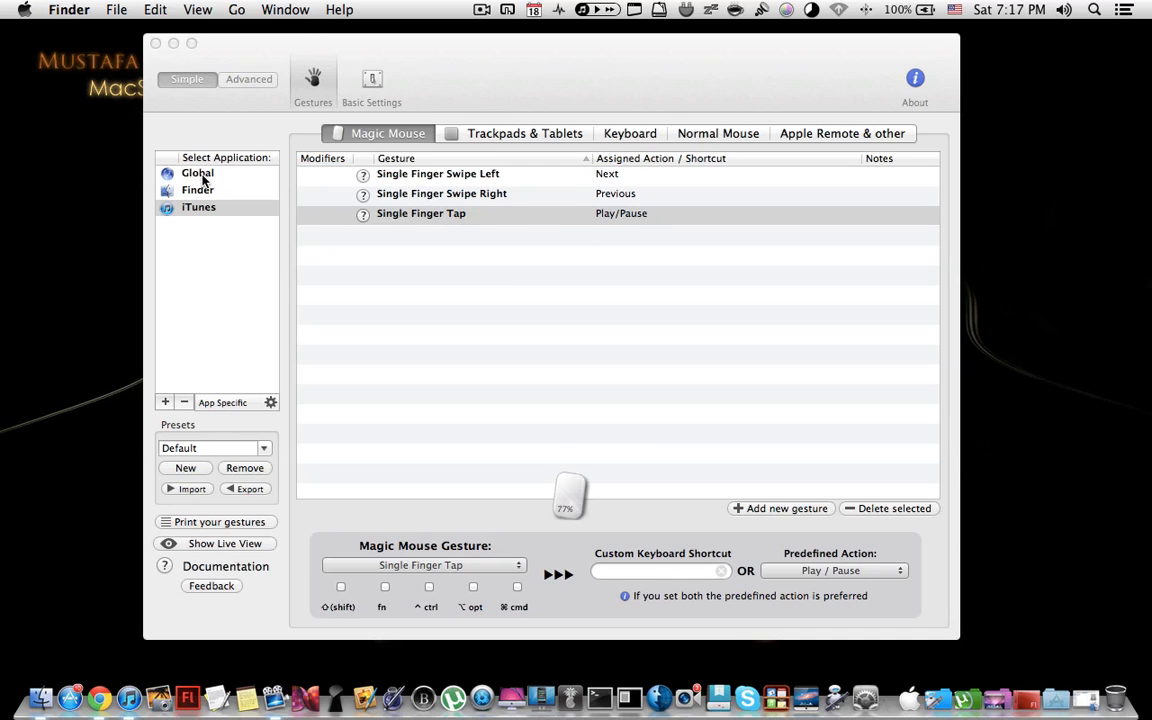
Step: Add a Single Finger Tap gesture under Global and assign it the predefined action Play / Pause
left_click(197, 176)
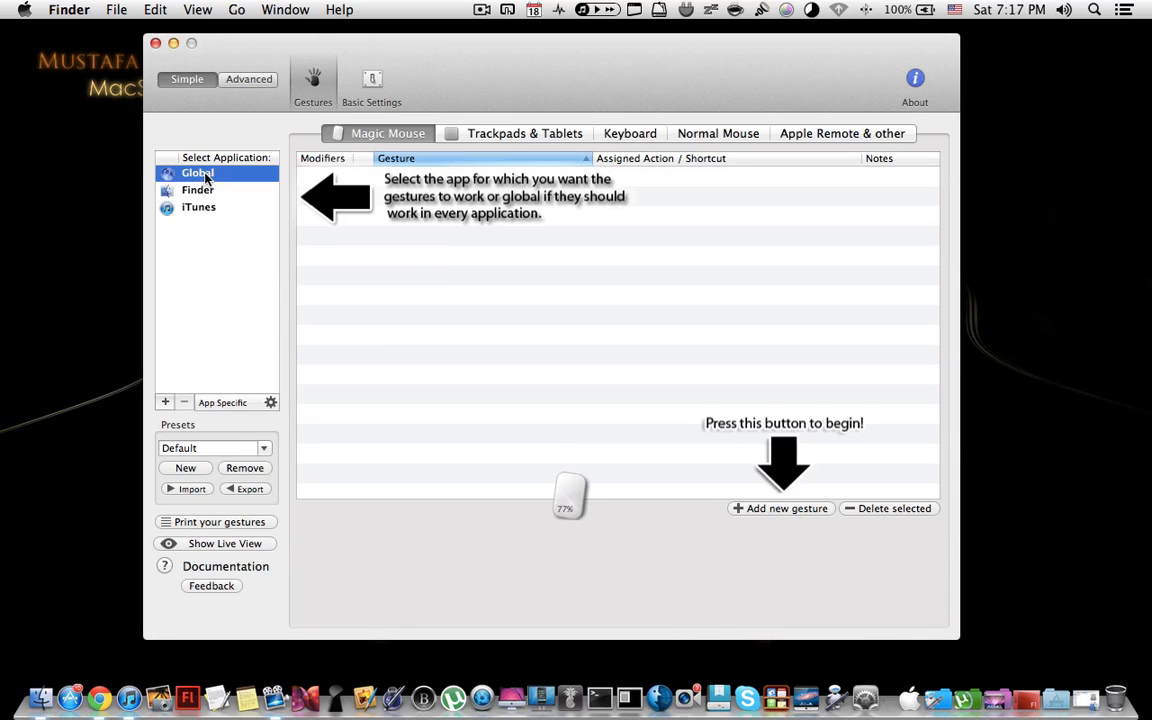
left_click(784, 509)
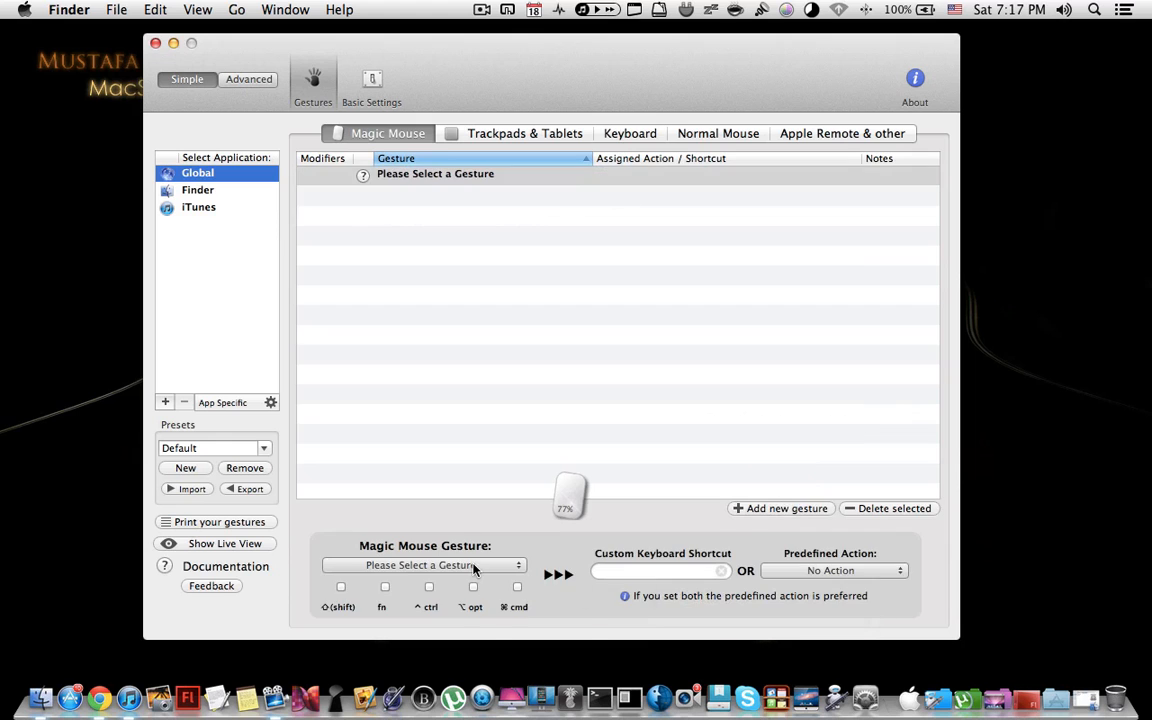
left_click(424, 565)
left_click(474, 598)
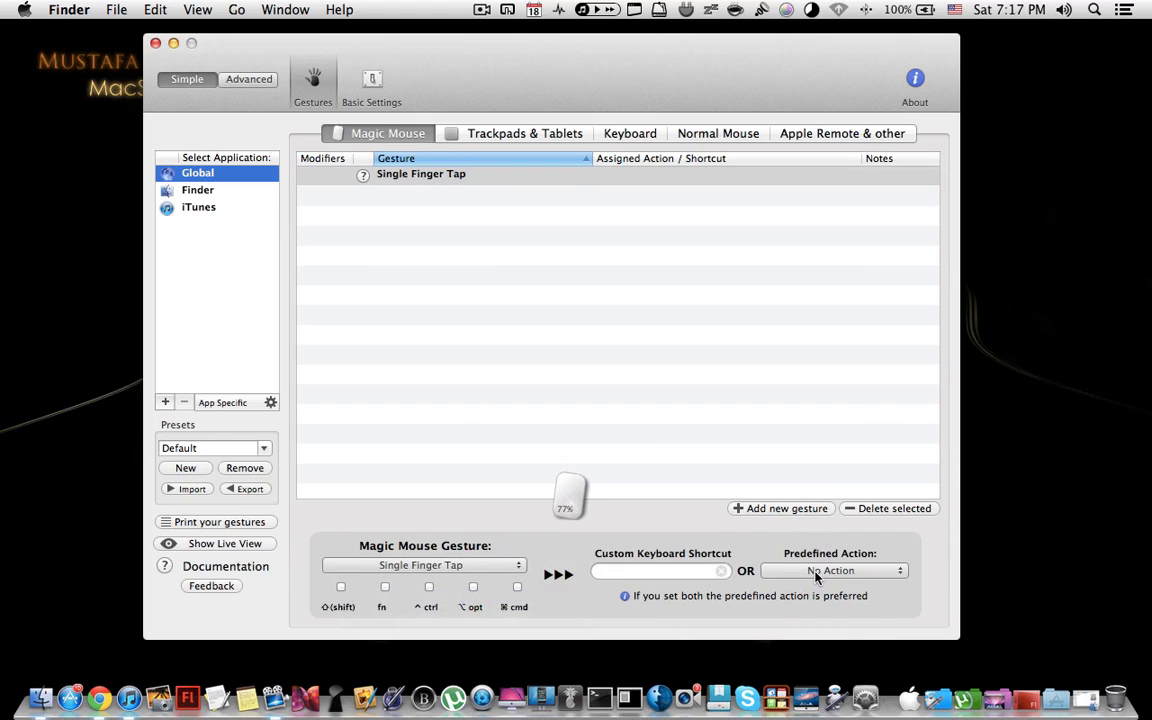
left_click(830, 571)
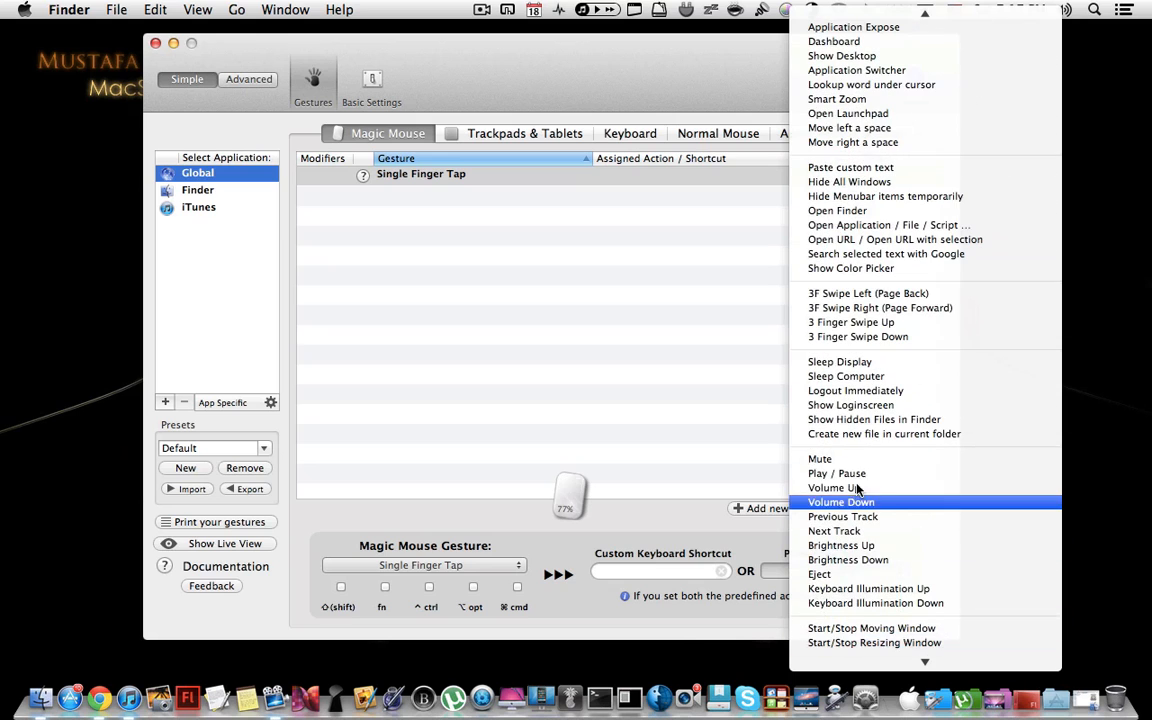
left_click(845, 470)
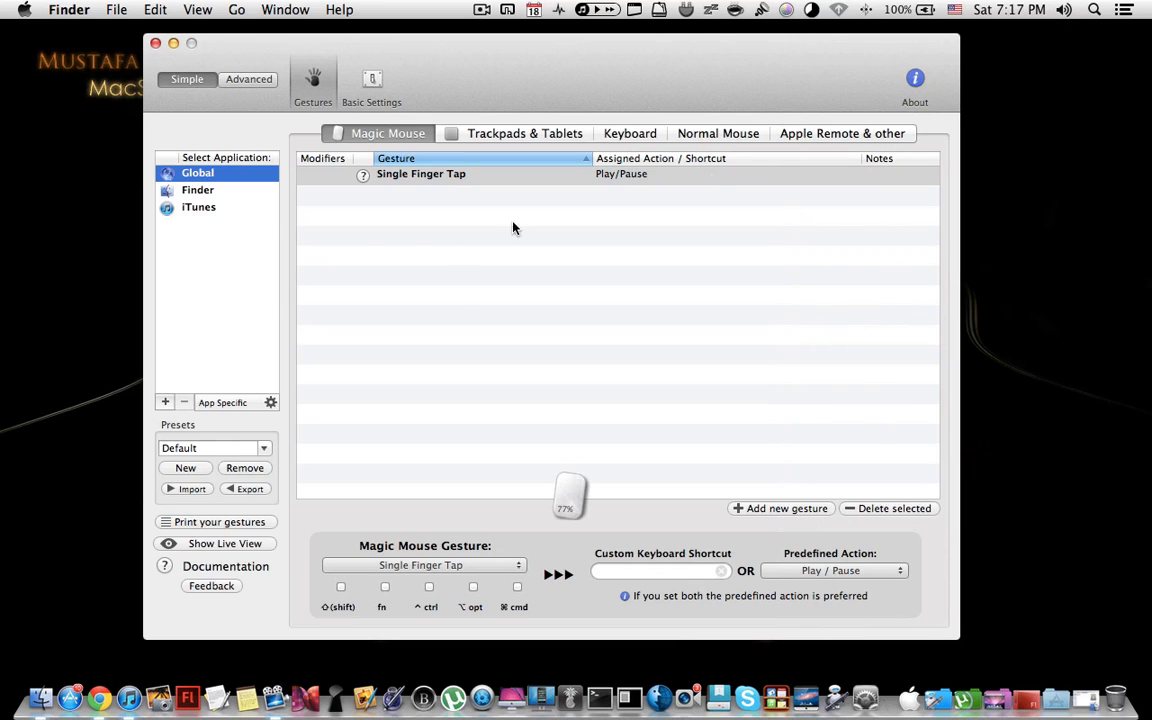
Step: Restore and minimize the BetterTouchTool folder window to try the tap gesture in Finder, and return to the gesture settings
left_click(1085, 700)
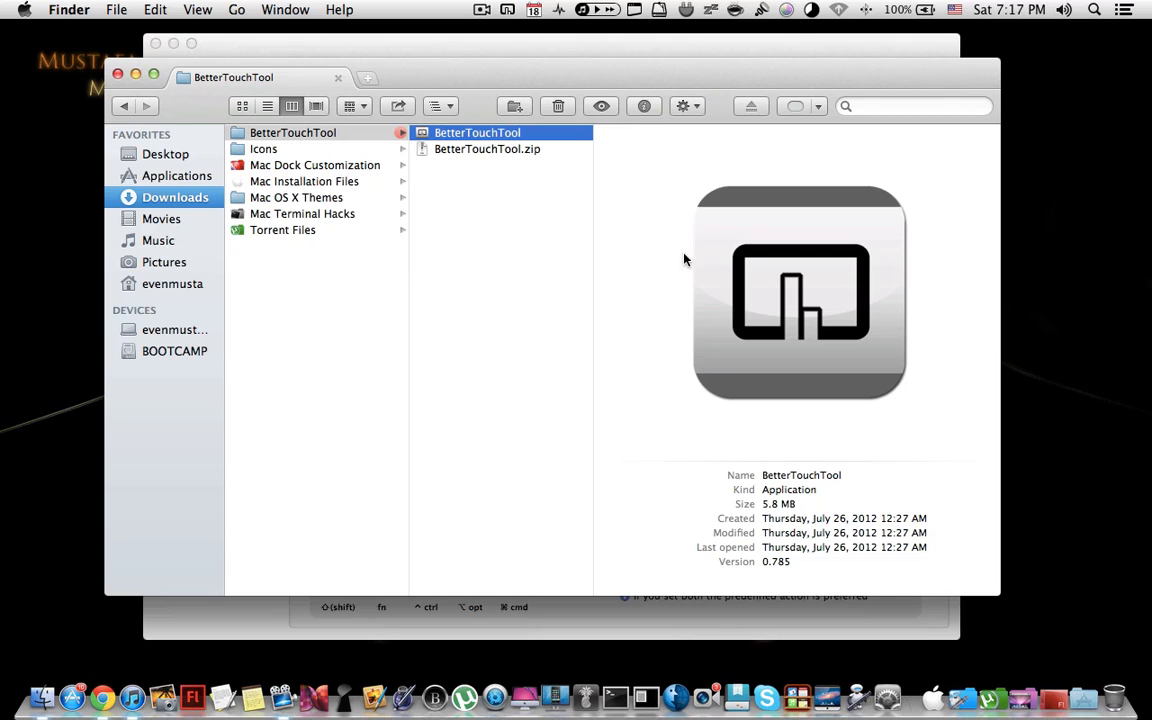
key("super+m")
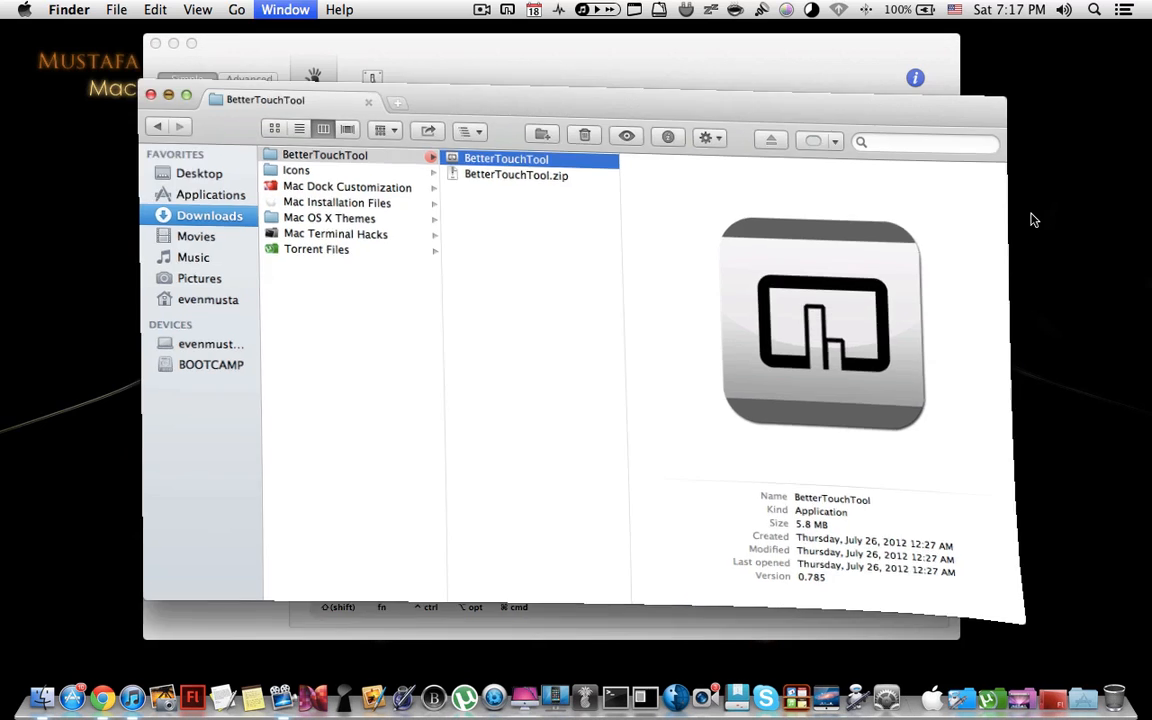
left_click(242, 196)
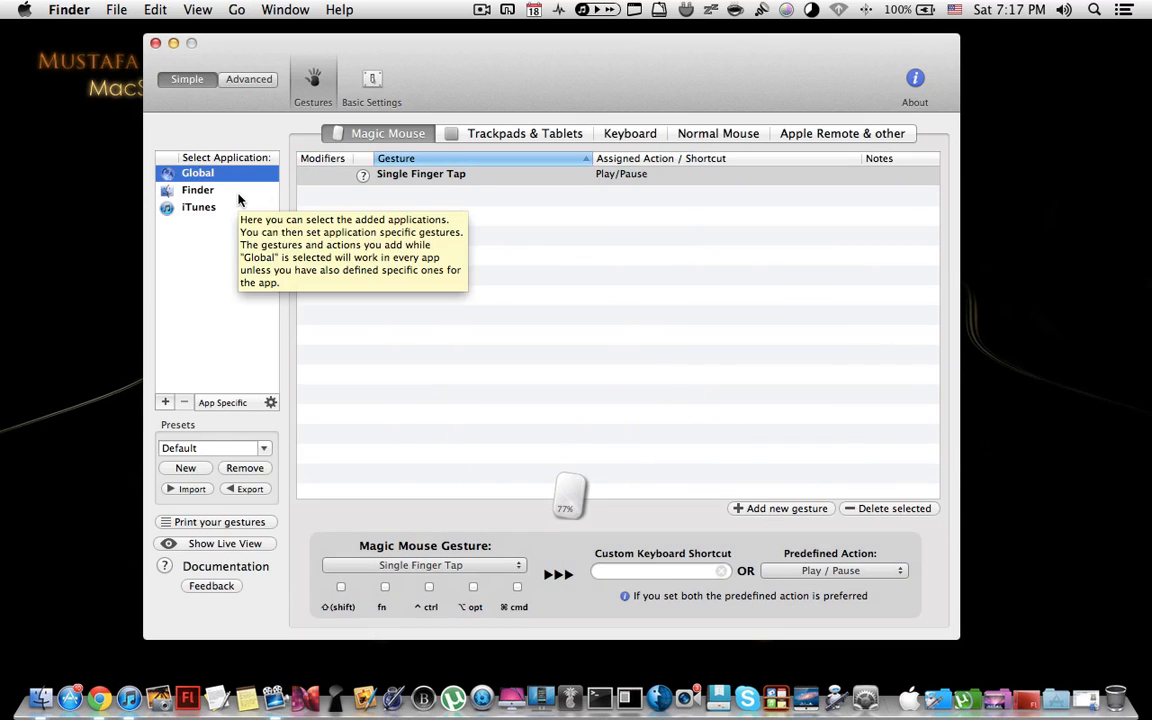
Step: Delete the Single Finger Tap gesture assigned to Finder
left_click(278, 192)
left_click(463, 178)
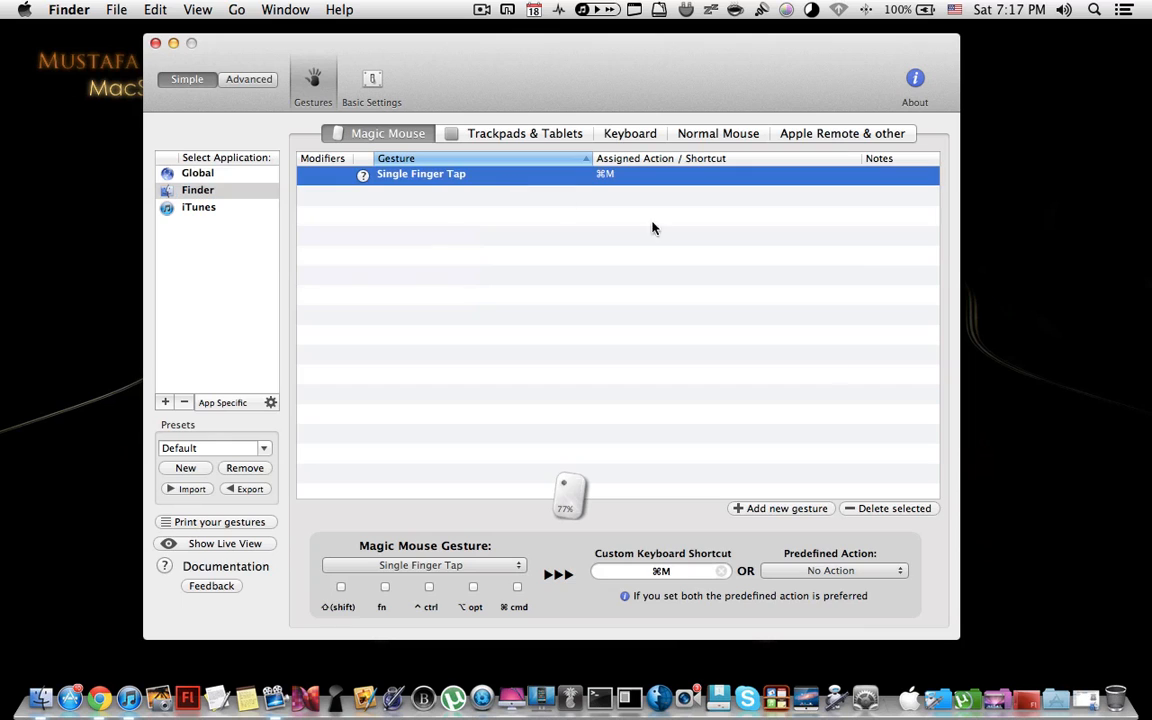
left_click(893, 508)
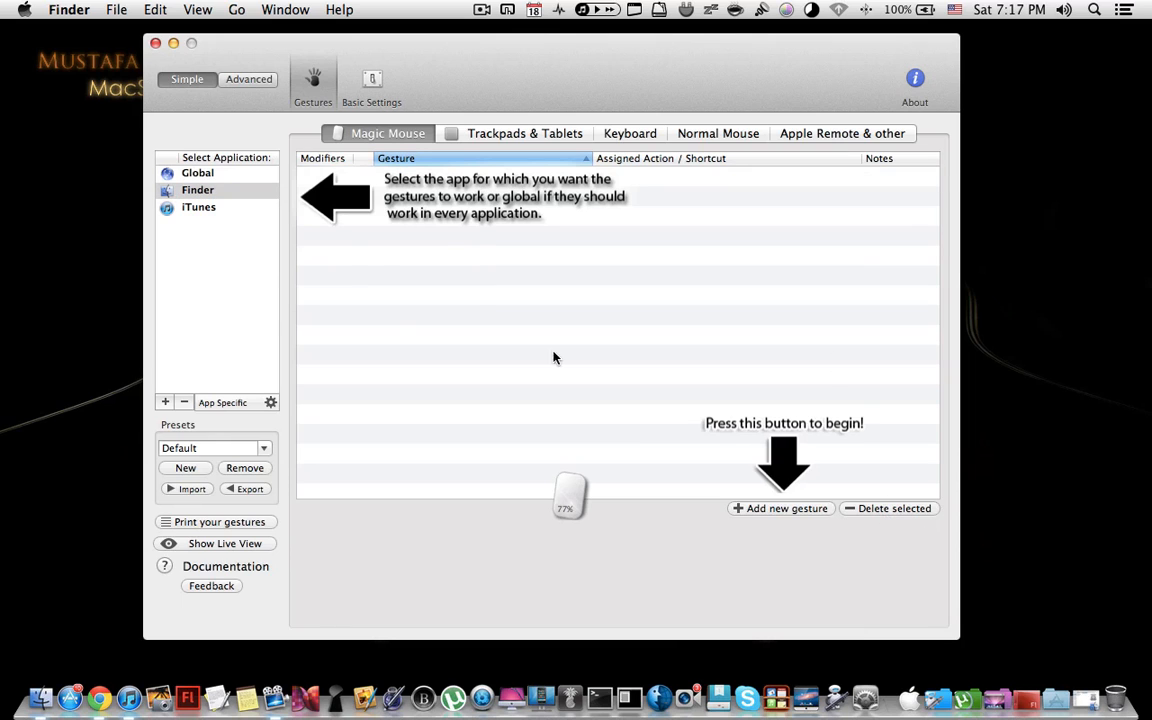
Step: Check the Global gesture, restore the BetterTouchTool folder window to try it in Finder, and close that window
left_click(197, 173)
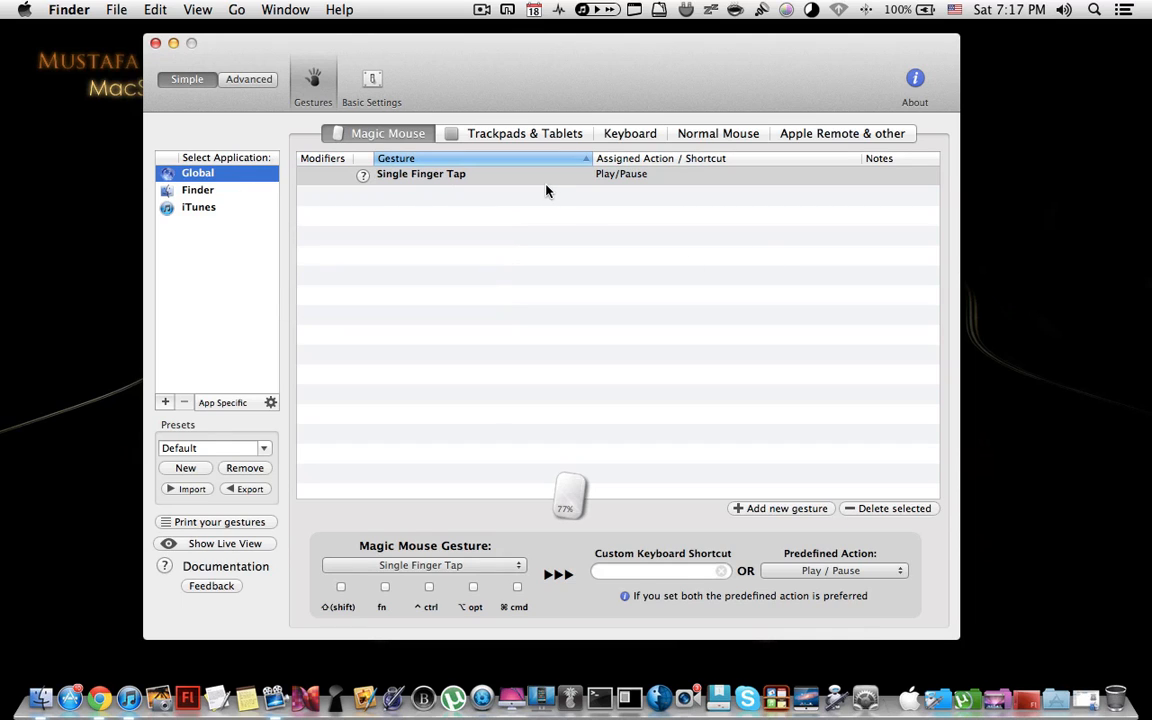
left_click(1077, 697)
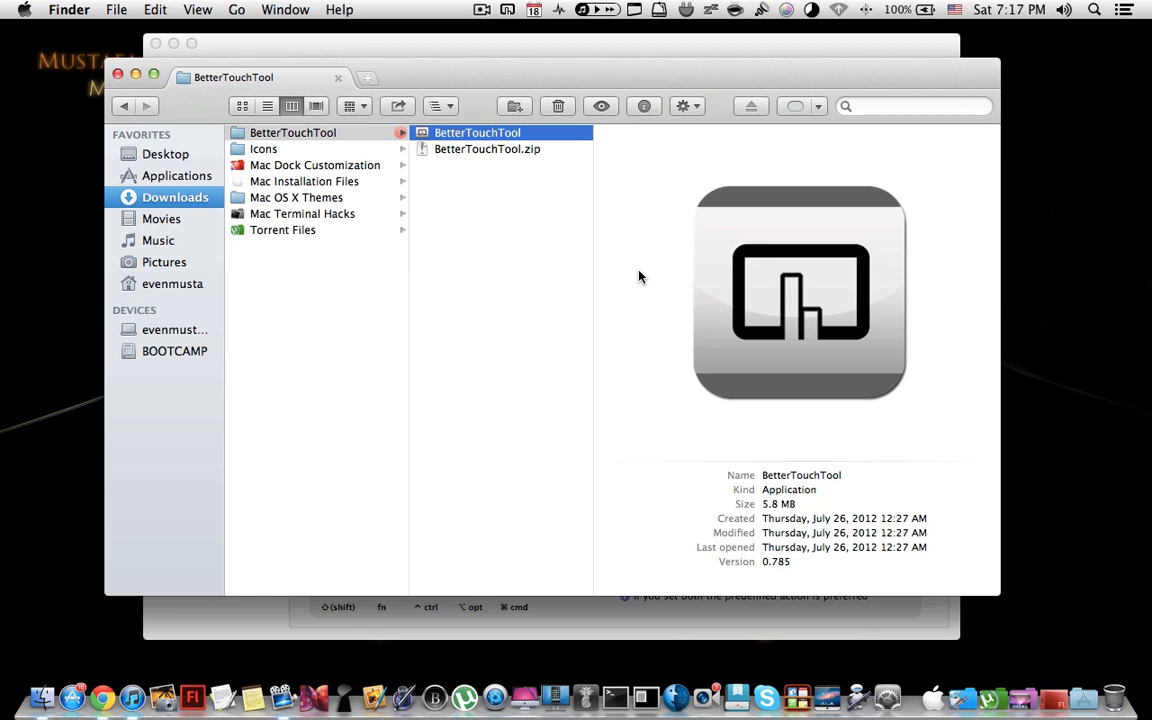
left_click(117, 73)
Step: Delete the Single Finger Tap gesture assigned to Global
left_click(187, 175)
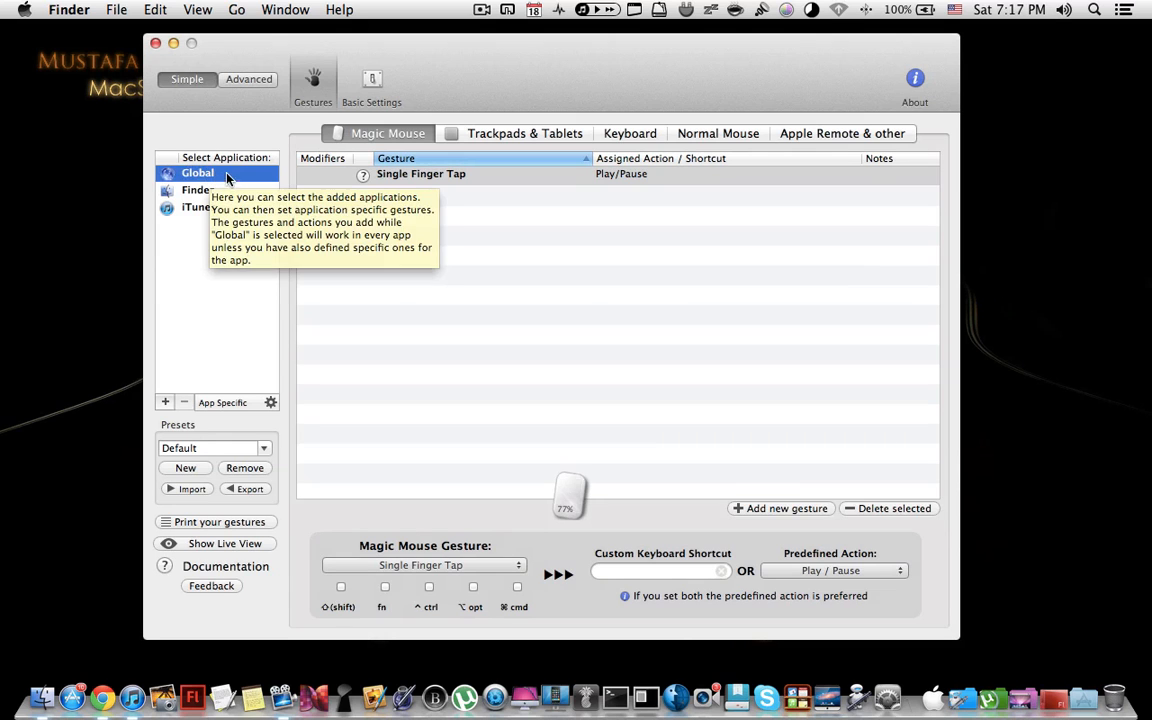
left_click(483, 175)
left_click(852, 508)
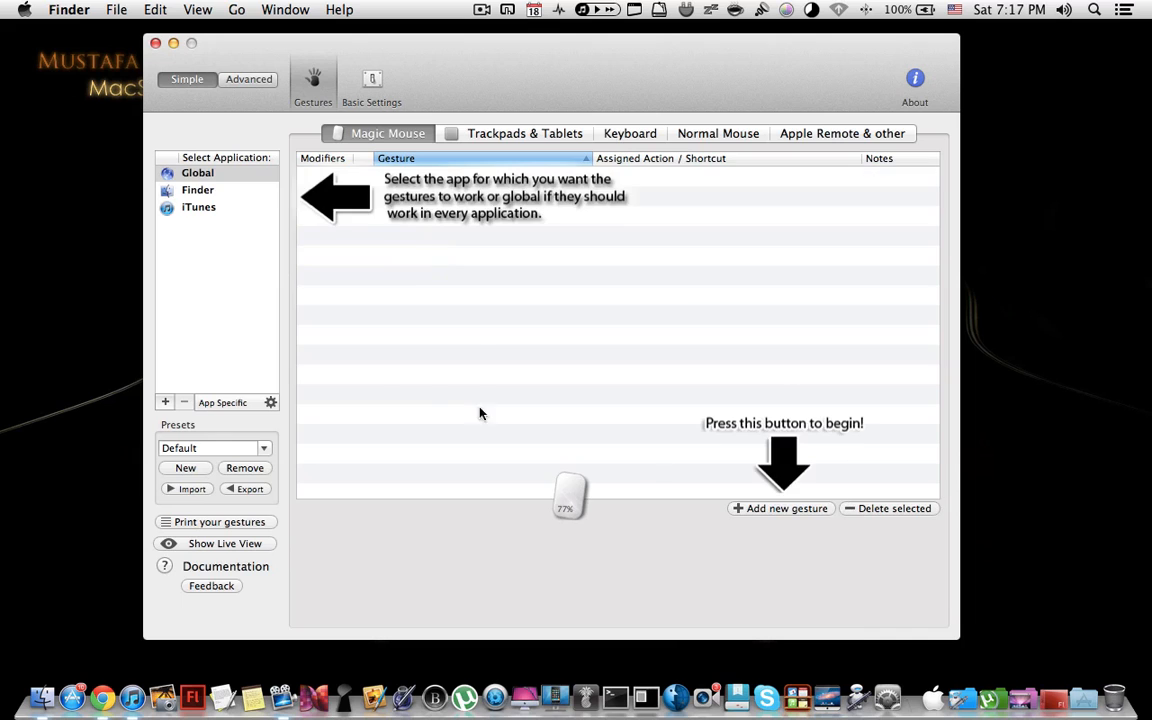
Step: Delete the swipe left, swipe right and tap gestures assigned to iTunes, and check the Finder and Global gesture lists
left_click(200, 208)
left_click(455, 178)
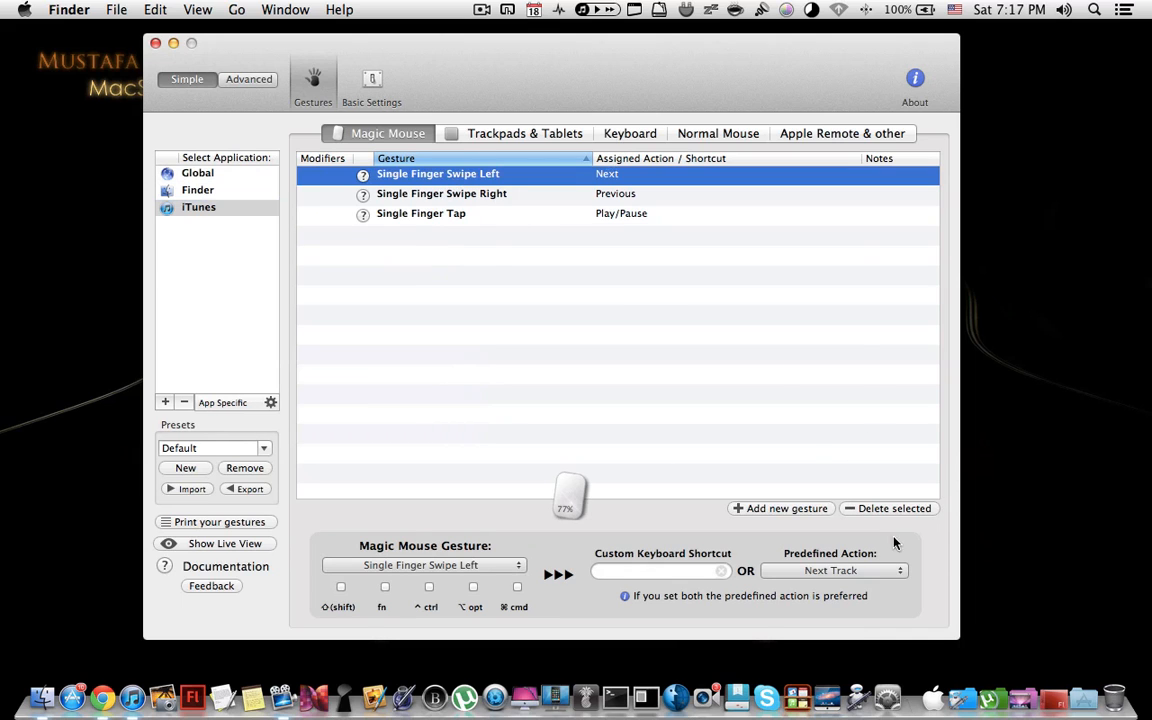
left_click(882, 509)
left_click(862, 511)
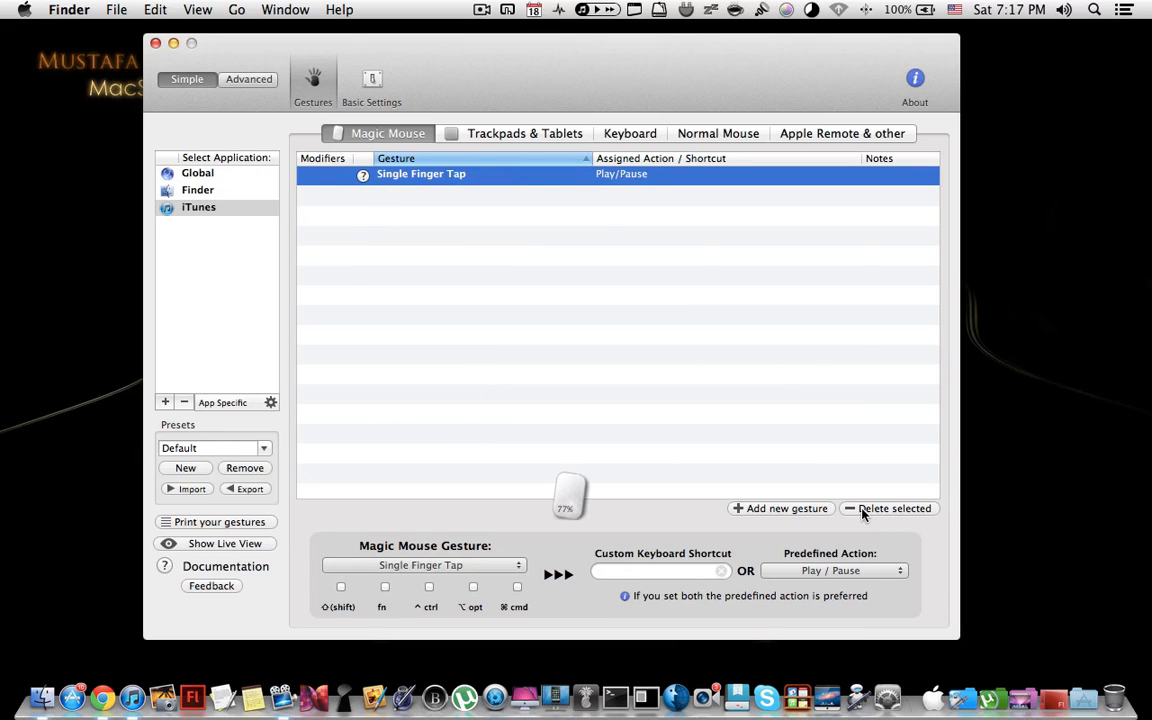
left_click(862, 510)
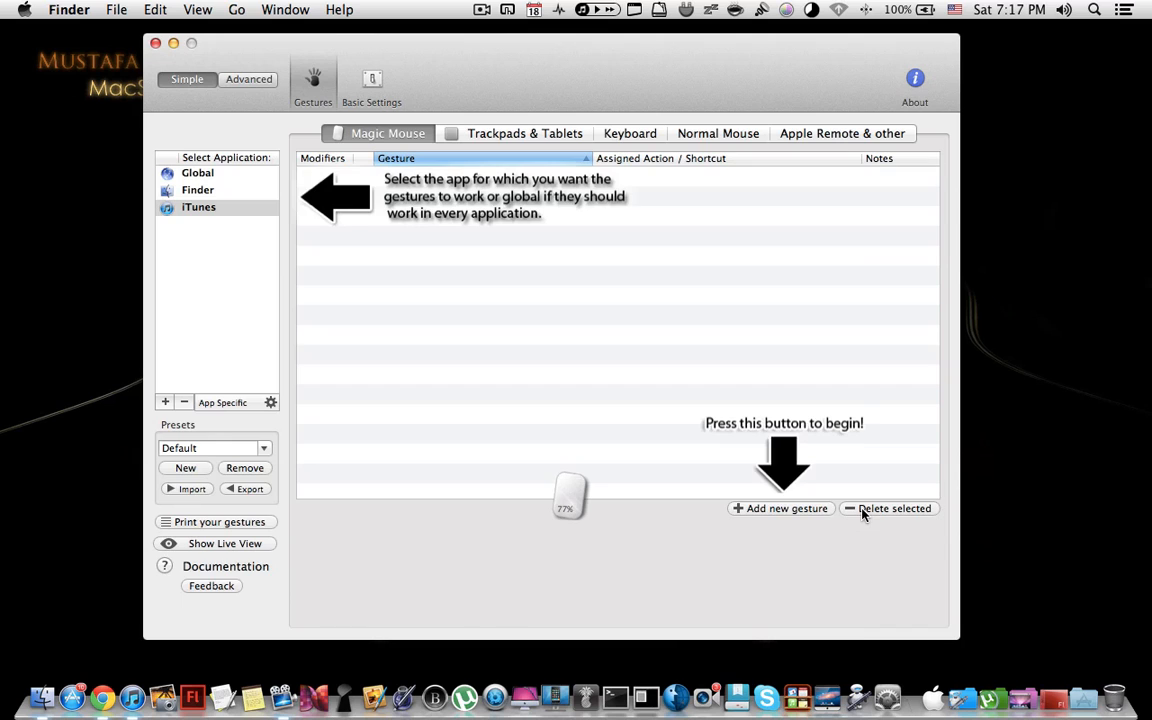
left_click(210, 190)
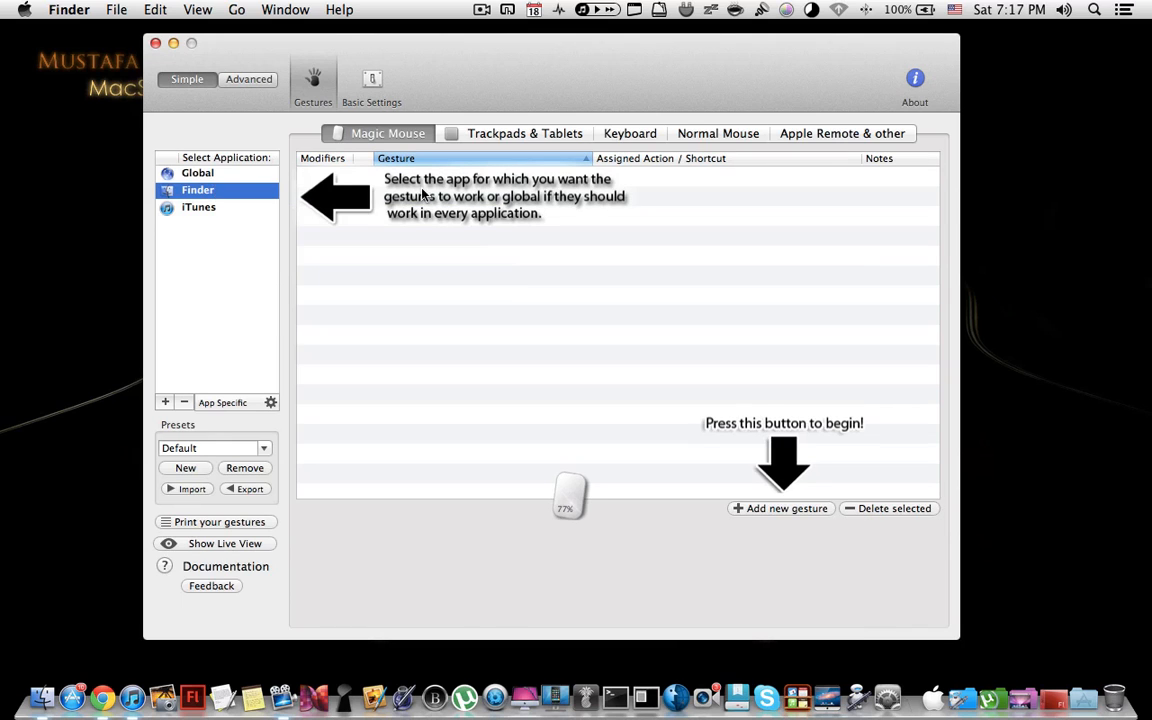
left_click(249, 174)
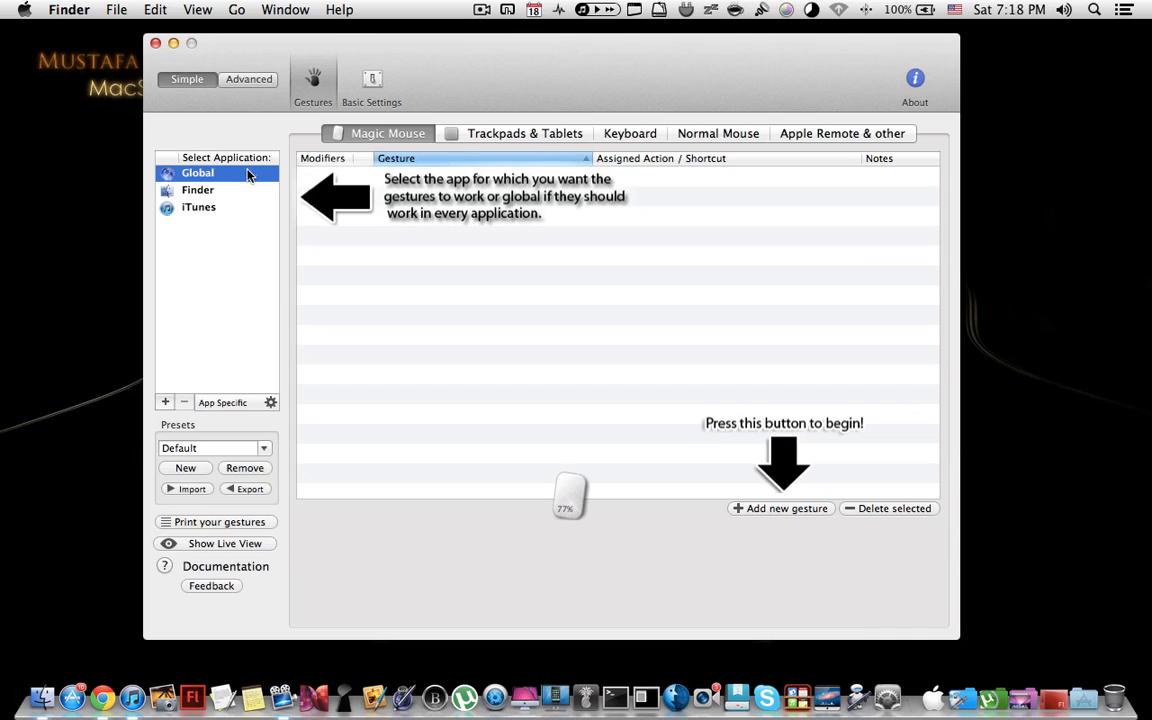
left_click_drag(463, 55, 494, 55)
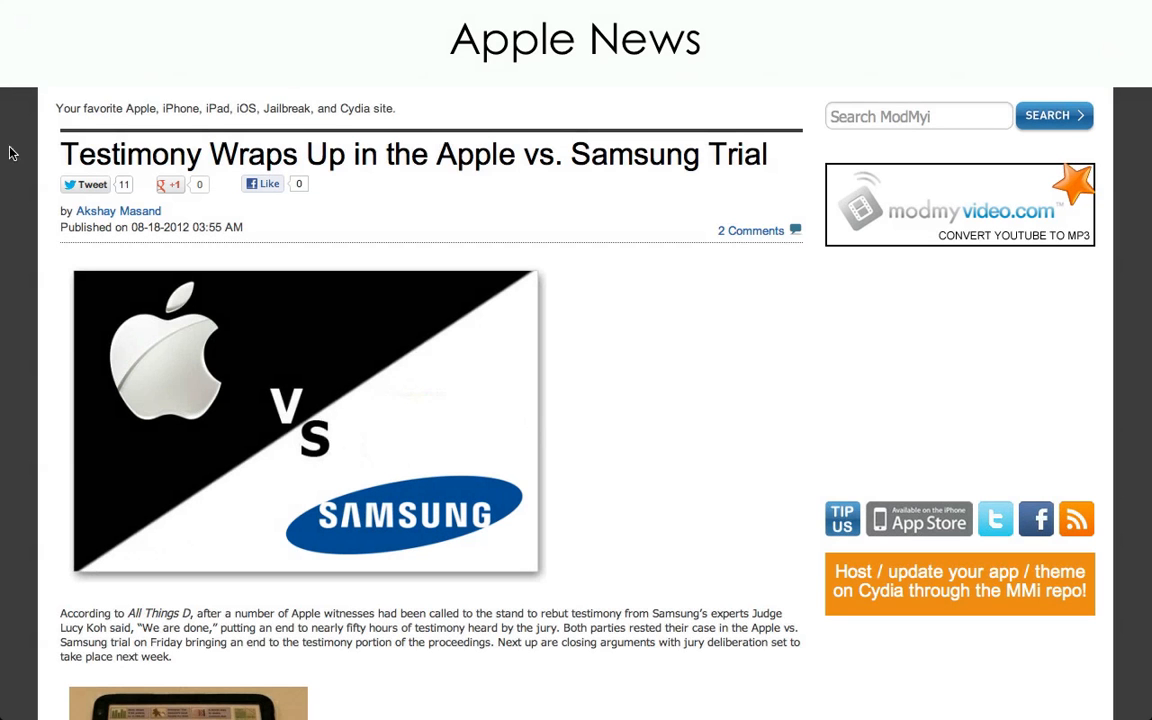
Step: Switch to the web article "Testimony Wraps Up in the Apple vs. Samsung Trial", highlight its headline briefly and read on through the text
left_click_drag(60, 152, 768, 150)
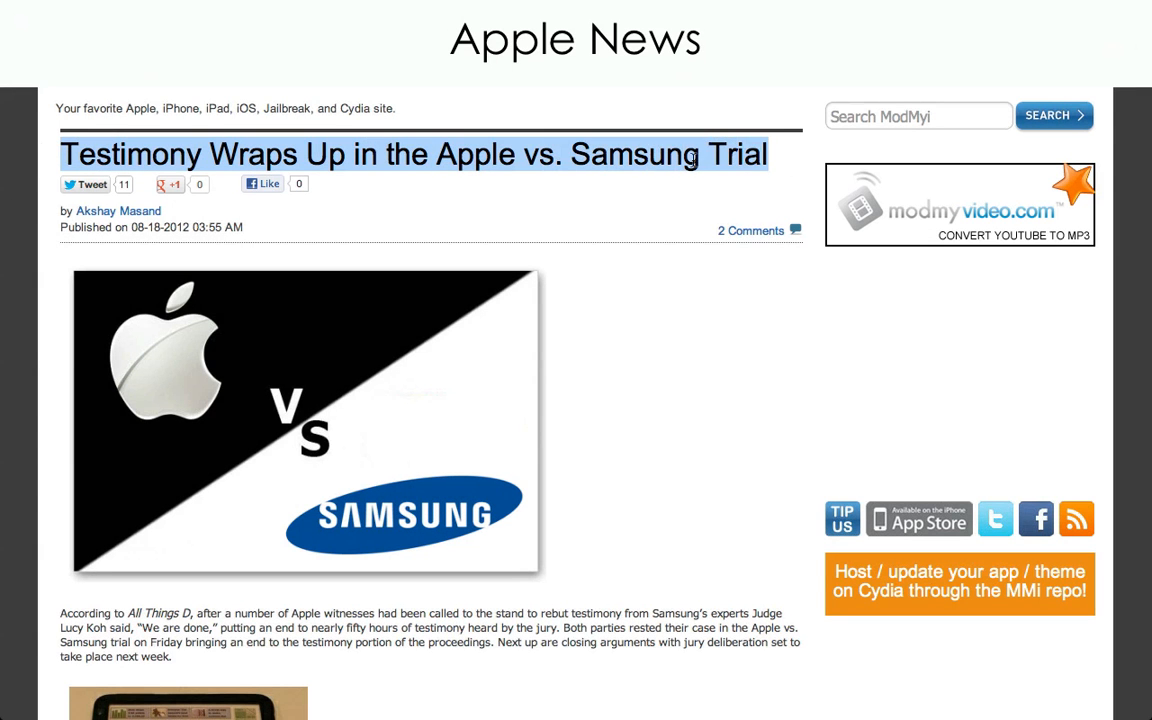
left_click(612, 192)
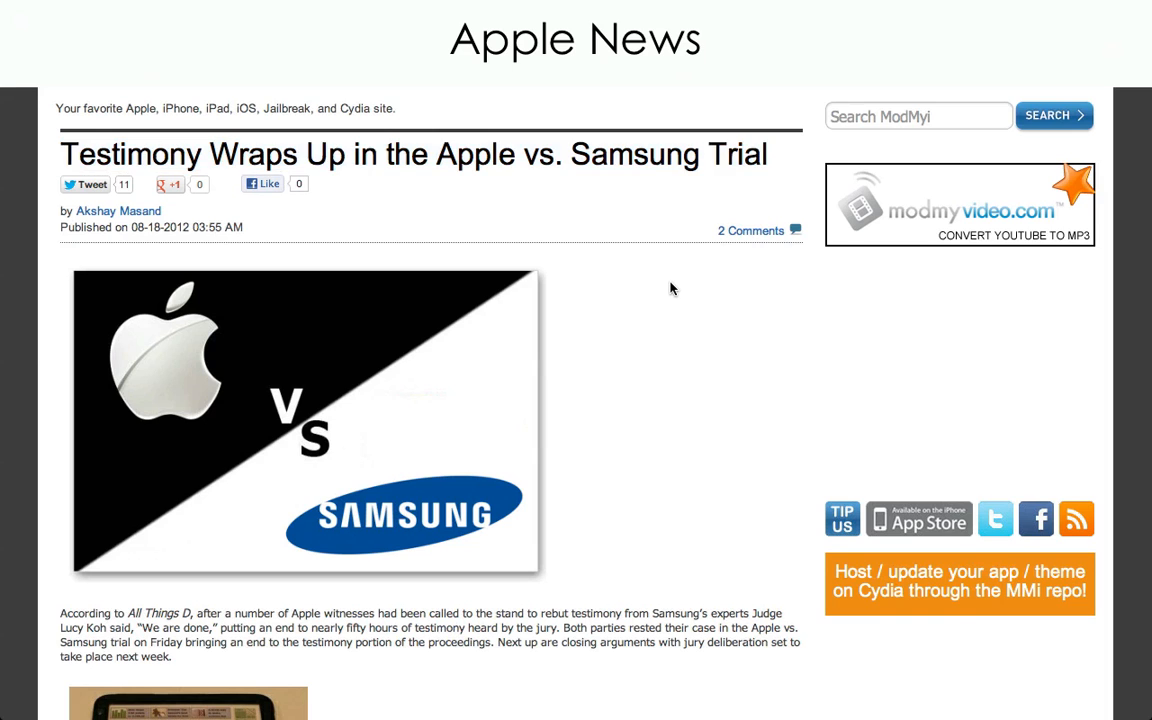
scroll(671, 289, "down", 2)
scroll(671, 289, "down", 3)
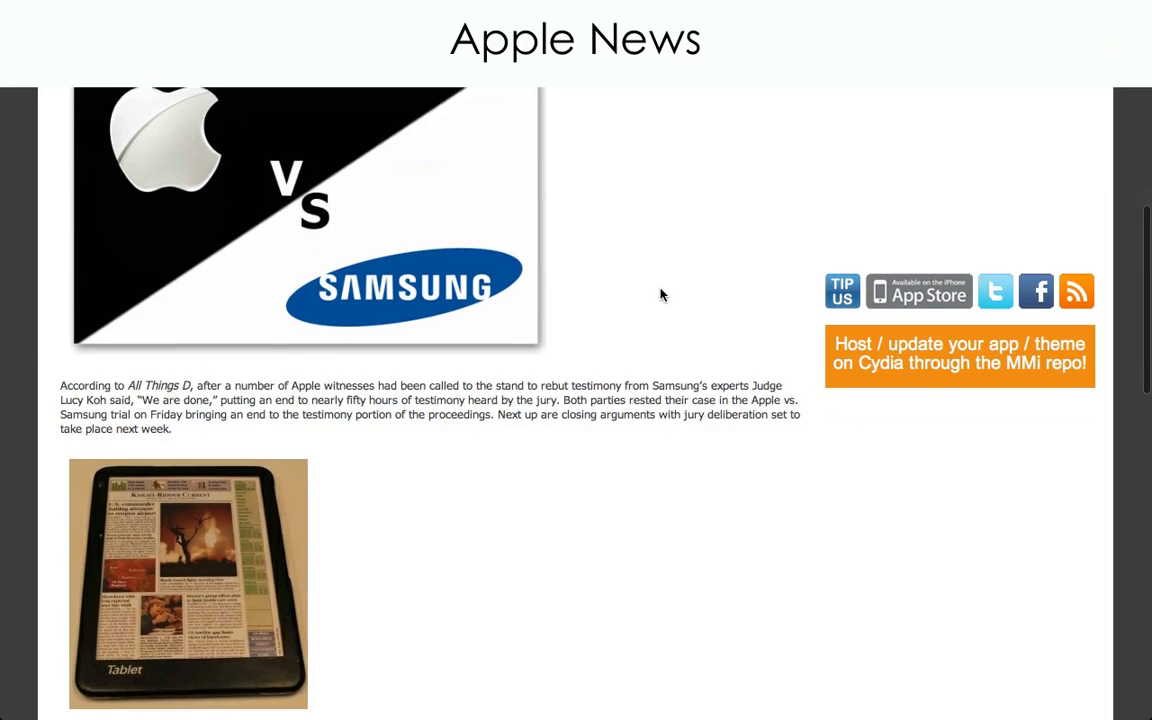